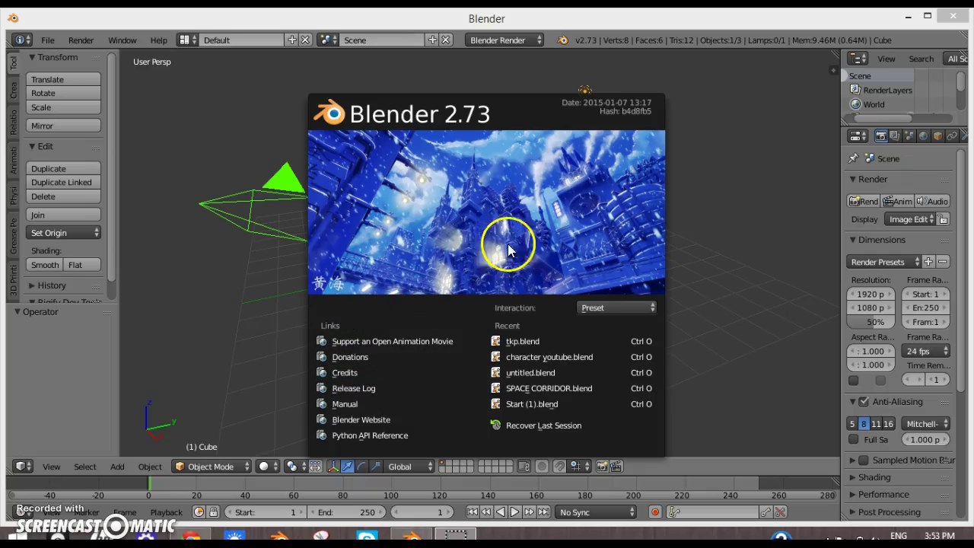
- Dismiss the splash screen and orbit around the default cube
{"action": "left_click", "coordinate": [563, 244]}
{"action": "key", "text": "shift+h"}
{"action": "scroll", "coordinate": [549, 253], "scroll_direction": "down", "scroll_amount": 3}
{"action": "middle_click_drag", "start_coordinate": [549, 254], "coordinate": [621, 280]}
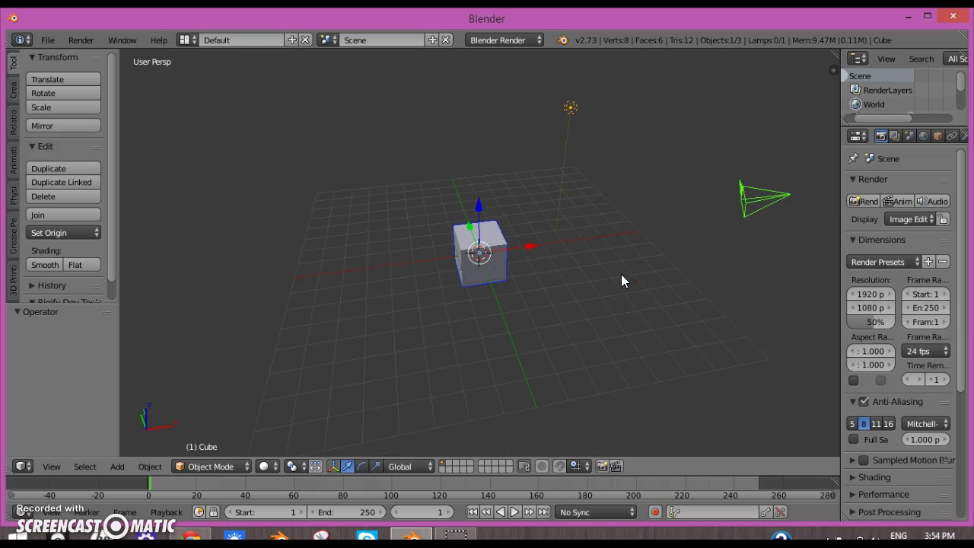
{"action": "middle_click_drag", "start_coordinate": [550, 261], "coordinate": [576, 263]}
- Orbit and zoom the viewport to a near front-on view of the cube
{"action": "scroll", "coordinate": [573, 245], "scroll_direction": "up", "scroll_amount": 5}
{"action": "scroll", "coordinate": [584, 251], "scroll_direction": "down", "scroll_amount": 2}
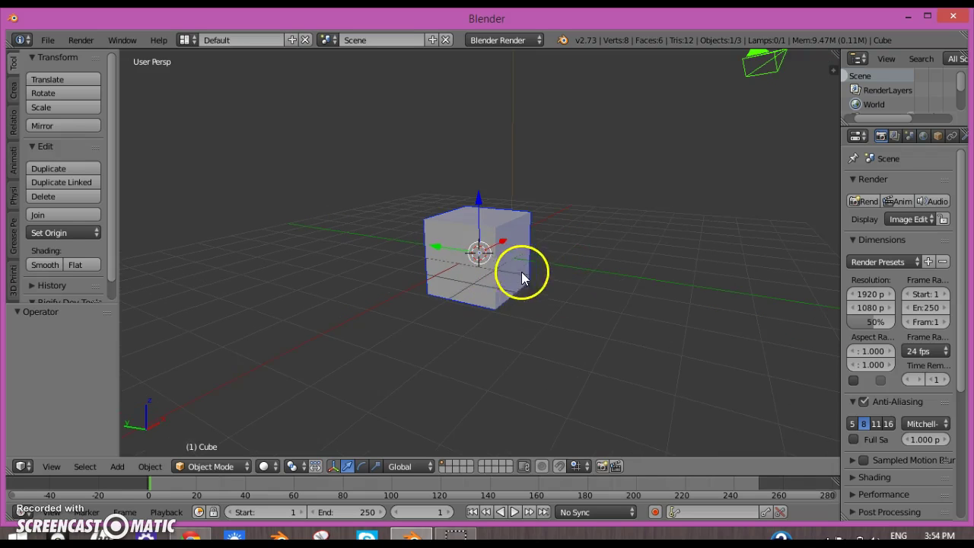
{"action": "mouse_move", "coordinate": [574, 263]}
{"action": "middle_mouse_down"}
{"action": "mouse_move", "coordinate": [592, 246]}
{"action": "mouse_move", "coordinate": [610, 253]}
{"action": "mouse_move", "coordinate": [566, 252]}
{"action": "mouse_move", "coordinate": [571, 272]}
{"action": "middle_mouse_up"}
{"action": "scroll", "coordinate": [609, 254], "scroll_direction": "up", "scroll_amount": 3}
{"action": "scroll", "coordinate": [610, 254], "scroll_direction": "down", "scroll_amount": 2}
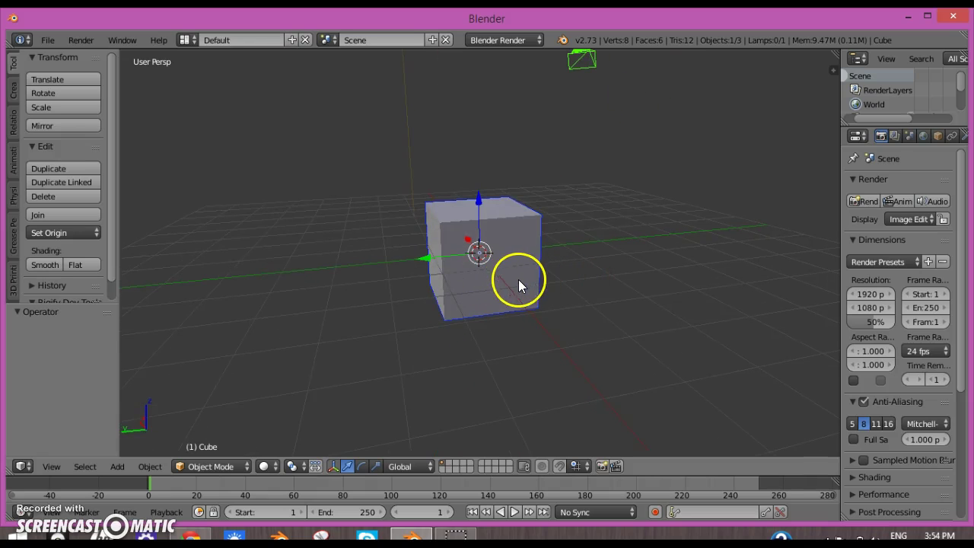
{"action": "middle_click_drag", "start_coordinate": [521, 281], "coordinate": [551, 279]}
{"action": "scroll", "coordinate": [583, 276], "scroll_direction": "up", "scroll_amount": 2}
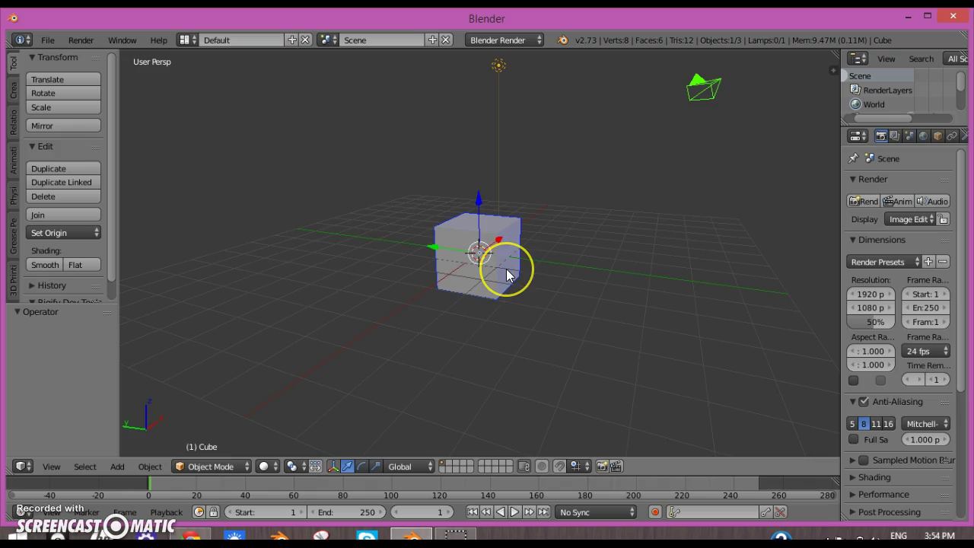
{"action": "mouse_move", "coordinate": [527, 269]}
{"action": "middle_mouse_down"}
{"action": "mouse_move", "coordinate": [565, 289]}
{"action": "mouse_move", "coordinate": [583, 261]}
{"action": "mouse_move", "coordinate": [606, 289]}
{"action": "mouse_move", "coordinate": [605, 305]}
{"action": "mouse_move", "coordinate": [575, 278]}
{"action": "mouse_move", "coordinate": [533, 282]}
{"action": "middle_mouse_up"}
- Scale the cube along X, then thin it along Y
{"action": "key", "text": "s"}
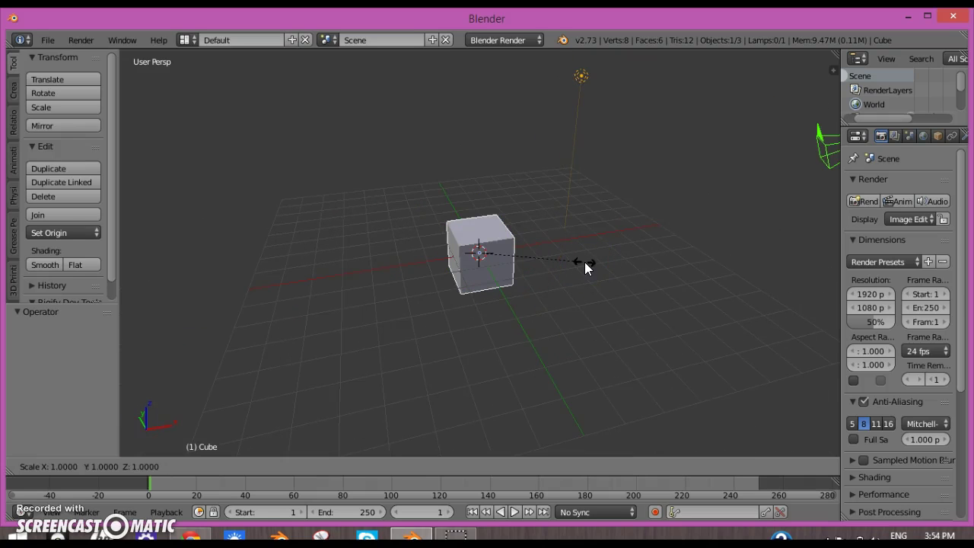
{"action": "key", "text": "x"}
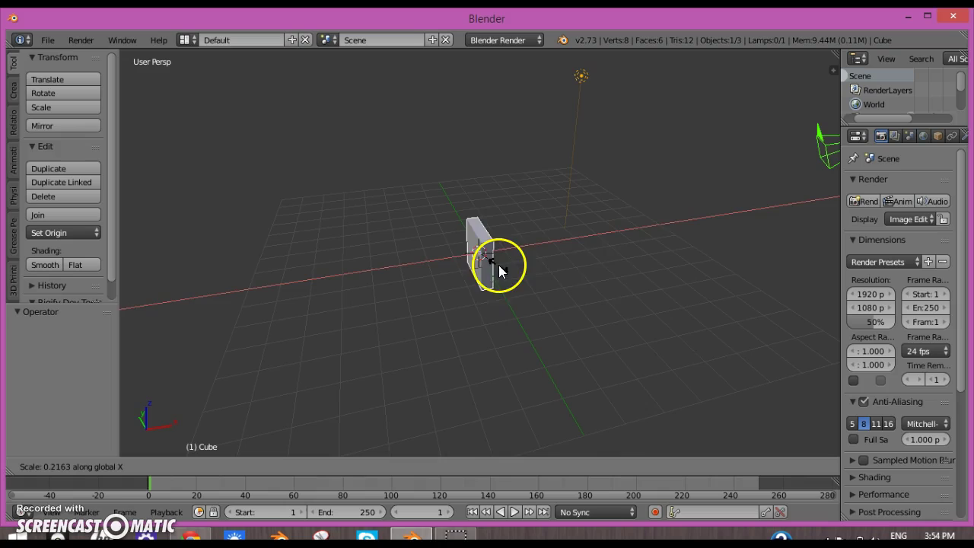
{"action": "left_click", "coordinate": [739, 327]}
{"action": "key", "text": "KP_1"}
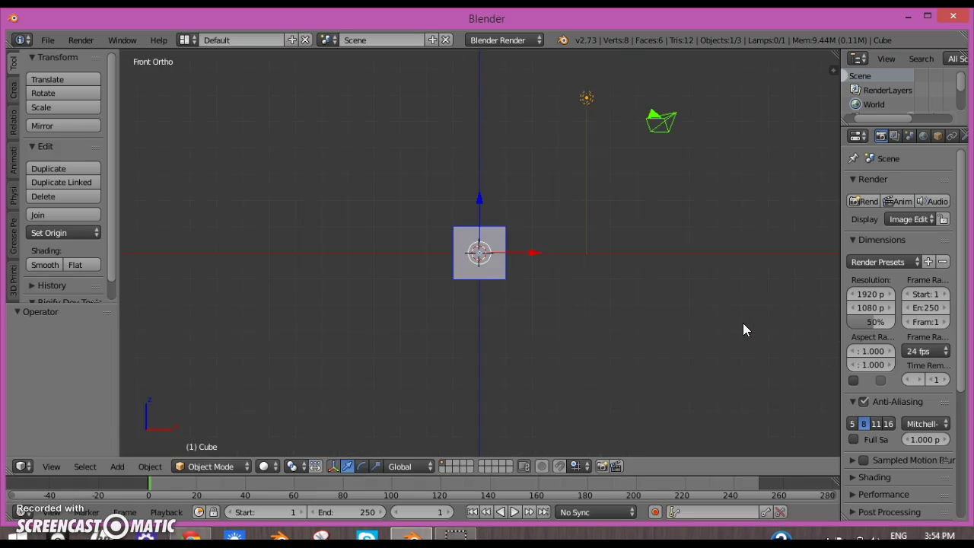
{"action": "middle_click_drag", "start_coordinate": [747, 325], "coordinate": [561, 259]}
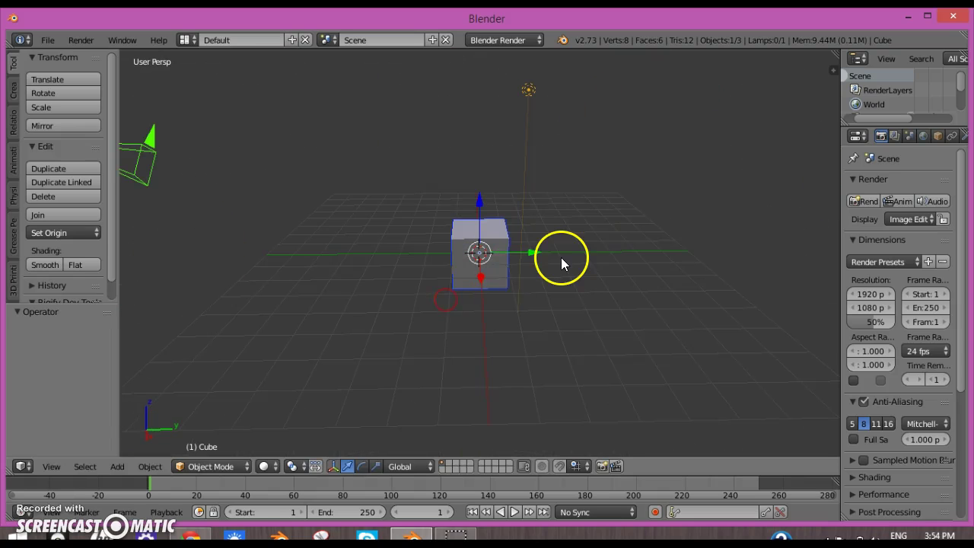
{"action": "key", "text": "s"}
{"action": "key", "text": "y"}
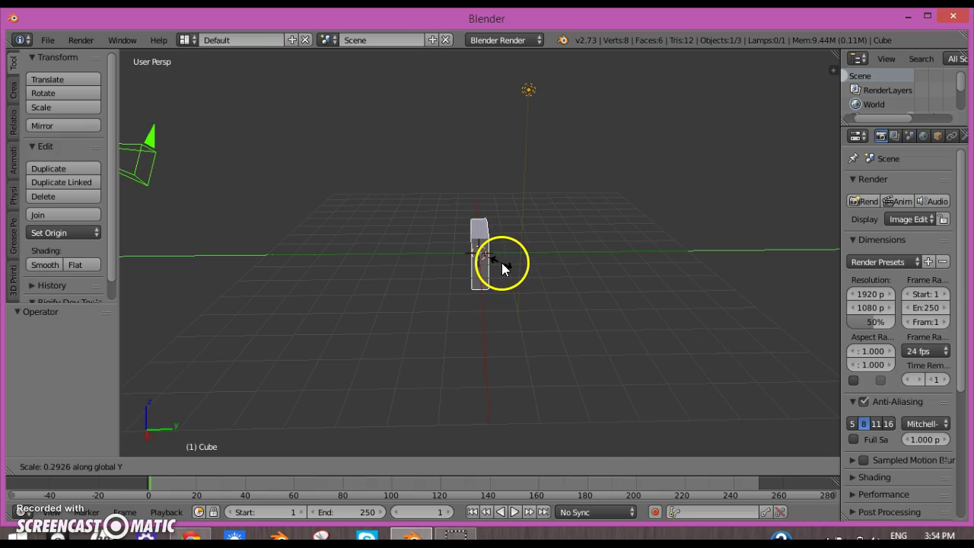
{"action": "left_click", "coordinate": [501, 262]}
{"action": "middle_click_drag", "start_coordinate": [500, 267], "coordinate": [622, 224]}
{"action": "scroll", "coordinate": [662, 263], "scroll_direction": "up", "scroll_amount": 3}
- Widen the slab along X to 1.934 and thin it along Y to 0.279
{"action": "key", "text": "s"}
{"action": "key", "text": "x"}
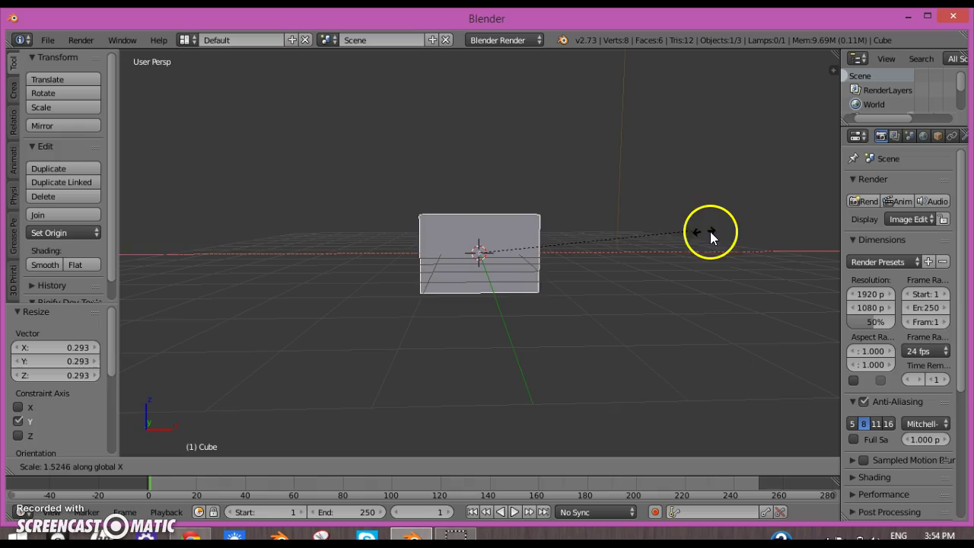
{"action": "left_click", "coordinate": [750, 242]}
{"action": "middle_click_drag", "start_coordinate": [739, 248], "coordinate": [602, 282]}
{"action": "scroll", "coordinate": [663, 210], "scroll_direction": "down", "scroll_amount": 5}
{"action": "key", "text": "s"}
{"action": "key", "text": "y"}
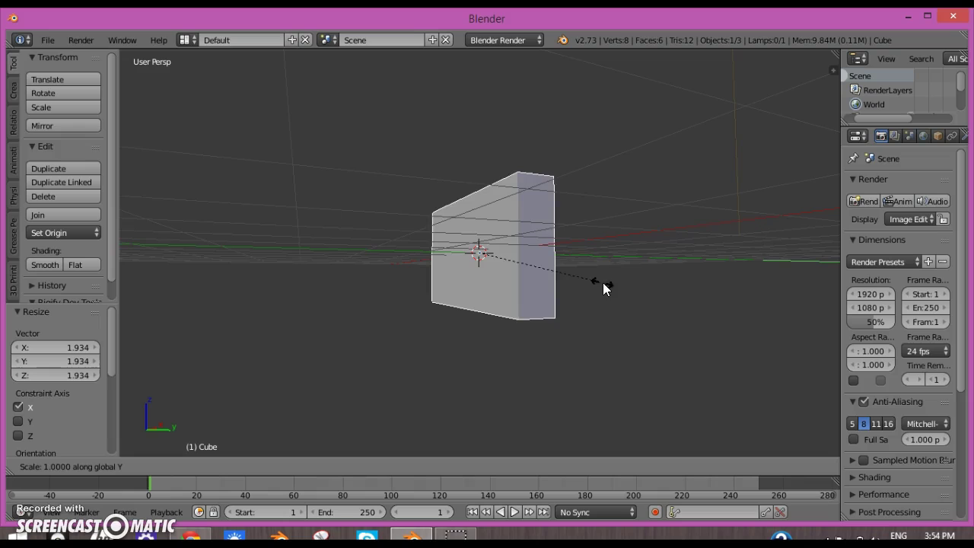
{"action": "left_click", "coordinate": [508, 258]}
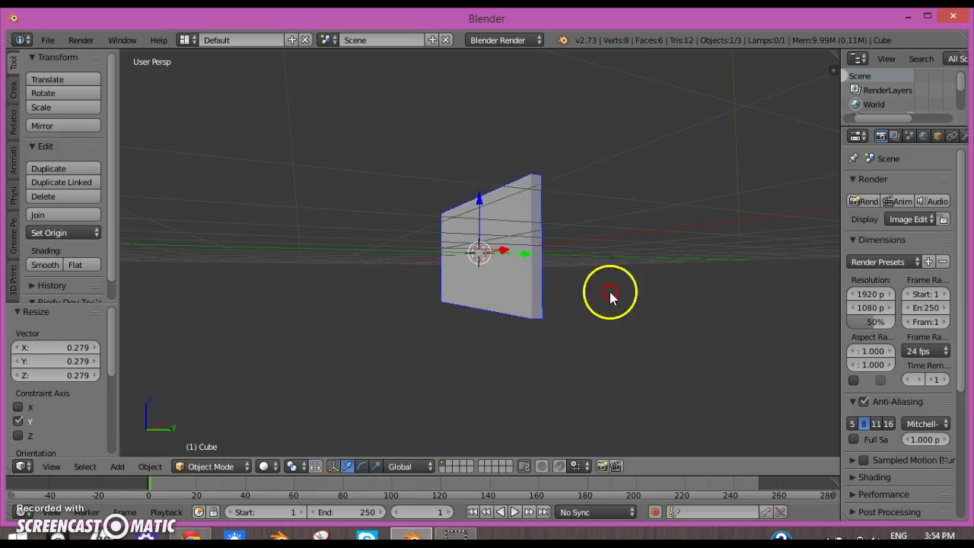
{"action": "mouse_move", "coordinate": [611, 293]}
{"action": "middle_mouse_down"}
{"action": "mouse_move", "coordinate": [660, 294]}
{"action": "mouse_move", "coordinate": [647, 272]}
{"action": "mouse_move", "coordinate": [629, 271]}
{"action": "mouse_move", "coordinate": [630, 304]}
{"action": "mouse_move", "coordinate": [608, 303]}
{"action": "middle_mouse_up"}
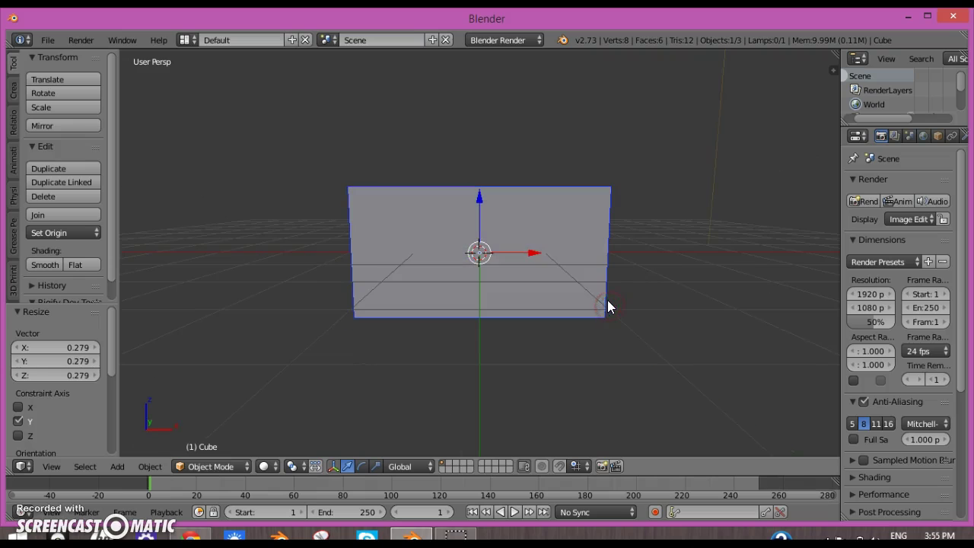
- Enter Edit Mode, deselect all, and switch to front orthographic view
{"action": "key", "text": "Tab"}
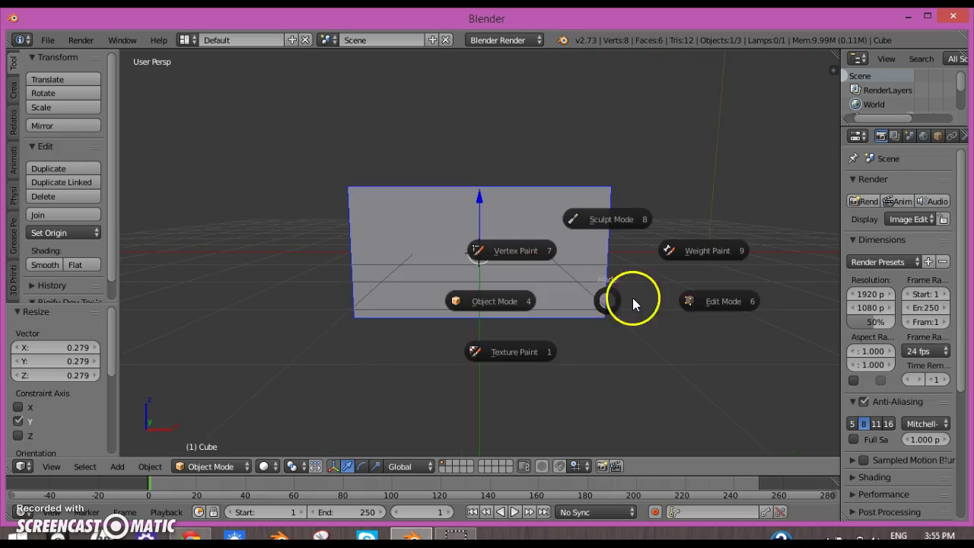
{"action": "left_click", "coordinate": [591, 303]}
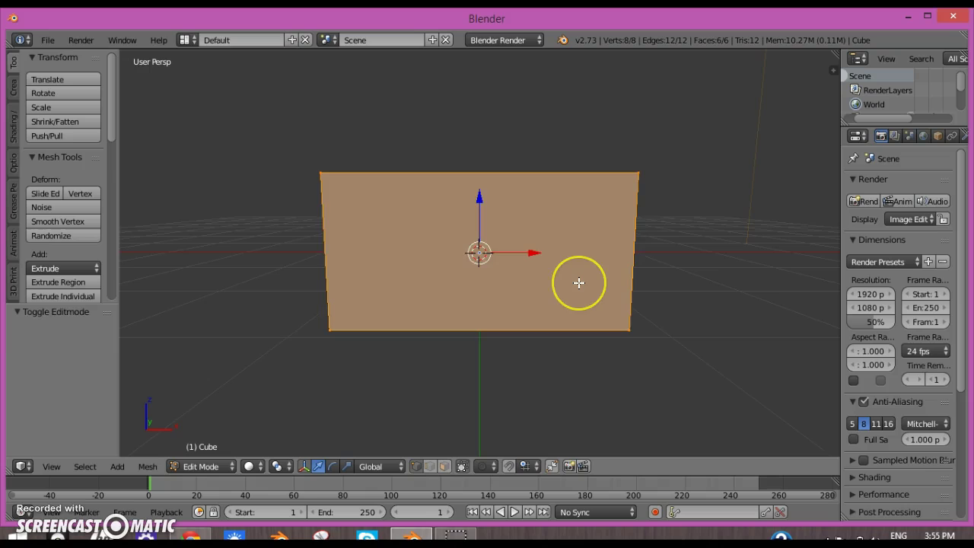
{"action": "key", "text": "a"}
{"action": "key", "text": "KP_1"}
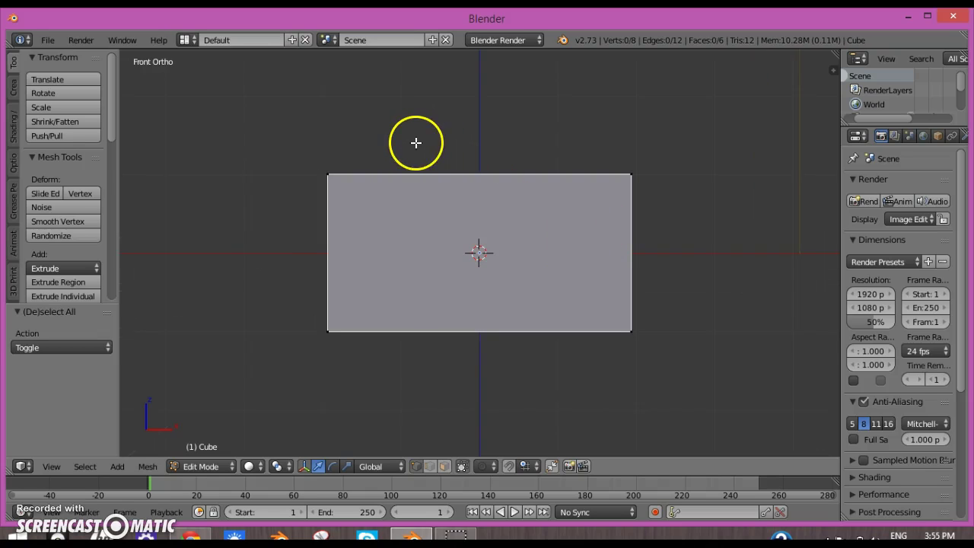
- Box-select the panel's front face and begin insetting it
{"action": "key", "text": "b"}
{"action": "left_click_drag", "start_coordinate": [276, 102], "coordinate": [712, 398]}
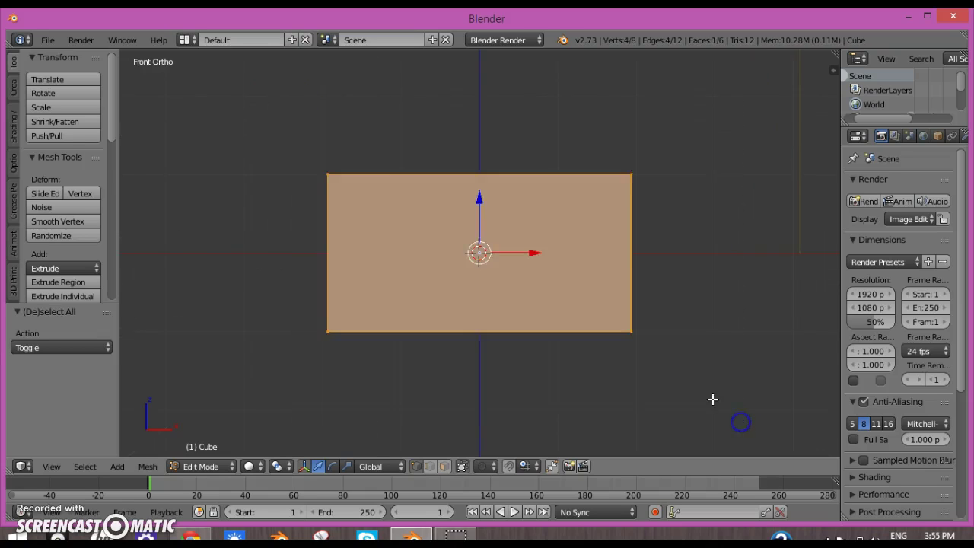
{"action": "middle_click_drag", "start_coordinate": [712, 399], "coordinate": [522, 327]}
{"action": "key", "text": "KP_1"}
{"action": "scroll", "coordinate": [563, 285], "scroll_direction": "down", "scroll_amount": 1}
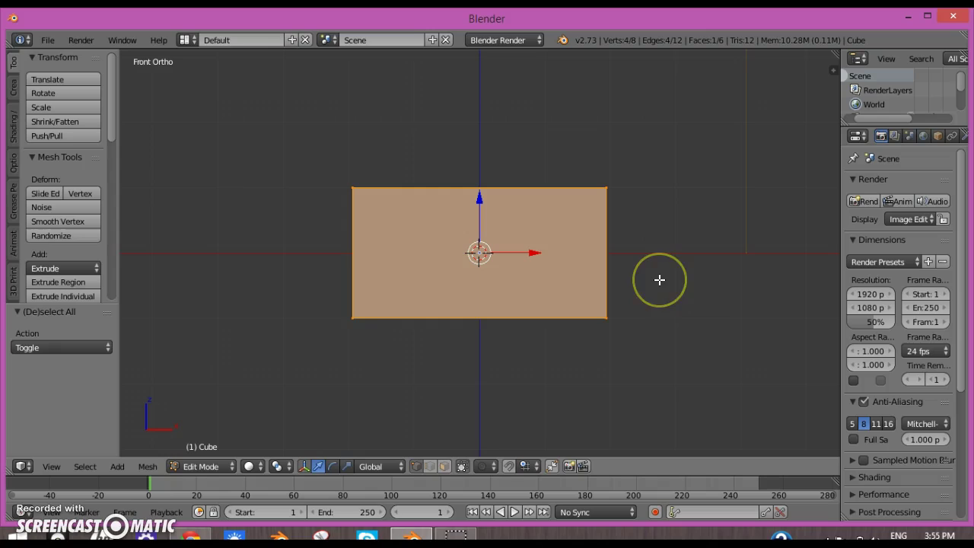
{"action": "key", "text": "i"}
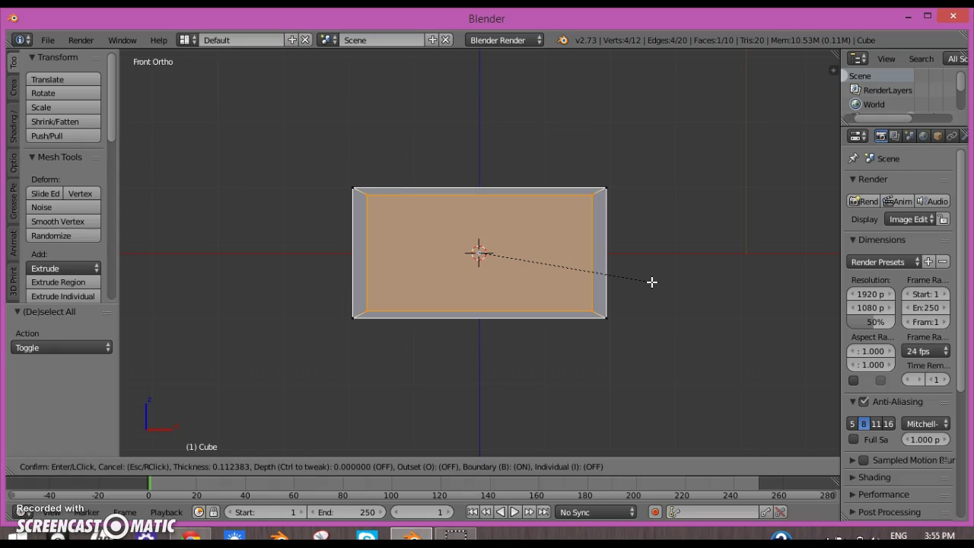
- Confirm the inset and push the inner screen face slightly into the panel
{"action": "key", "text": "ctrl"}
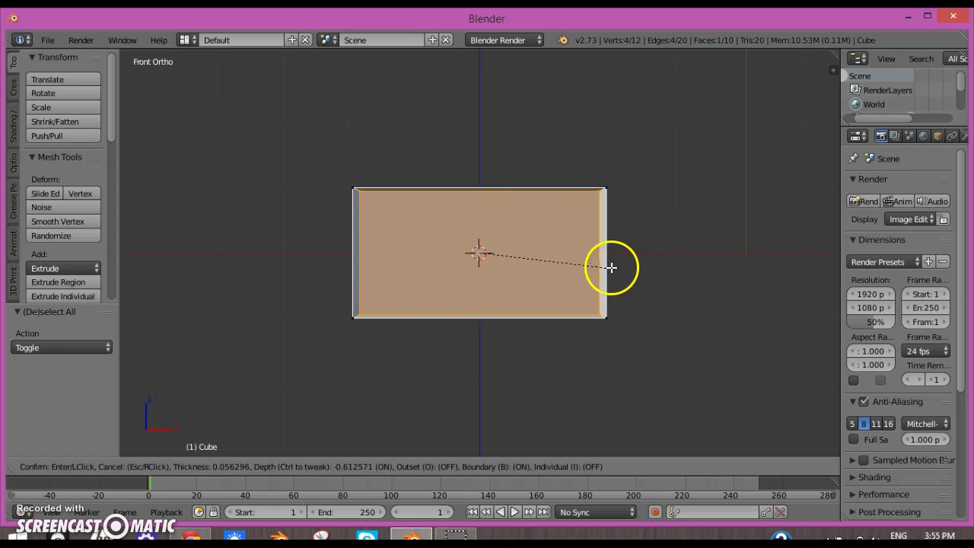
{"action": "left_click", "coordinate": [611, 266]}
{"action": "middle_click_drag", "start_coordinate": [609, 269], "coordinate": [561, 281]}
{"action": "mouse_move", "coordinate": [500, 259]}
{"action": "left_mouse_down"}
{"action": "mouse_move", "coordinate": [446, 245]}
{"action": "mouse_move", "coordinate": [484, 252]}
{"action": "left_mouse_up"}
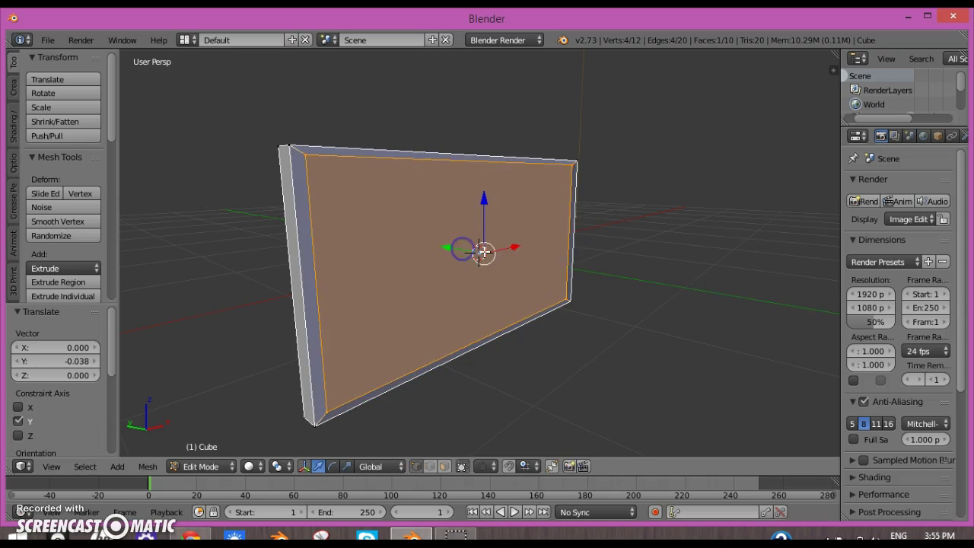
{"action": "middle_click_drag", "start_coordinate": [549, 256], "coordinate": [593, 271]}
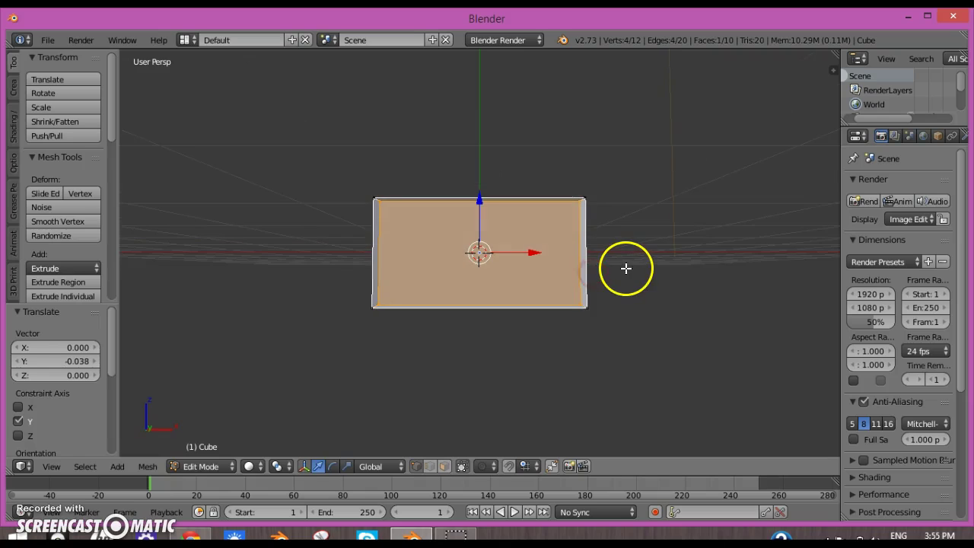
- Narrow the screen face to 0.893 along X and raise the whole panel 0.7424
{"action": "key", "text": "s"}
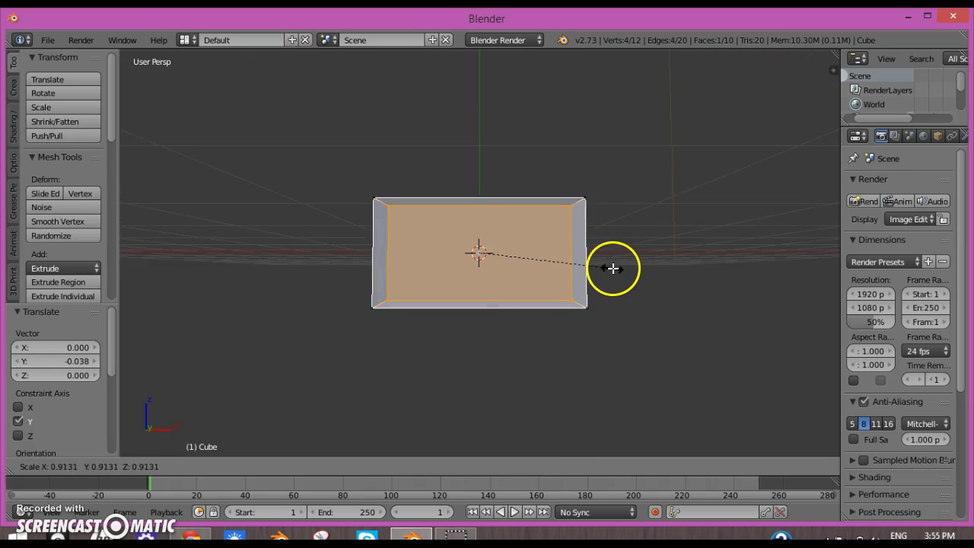
{"action": "key", "text": "x"}
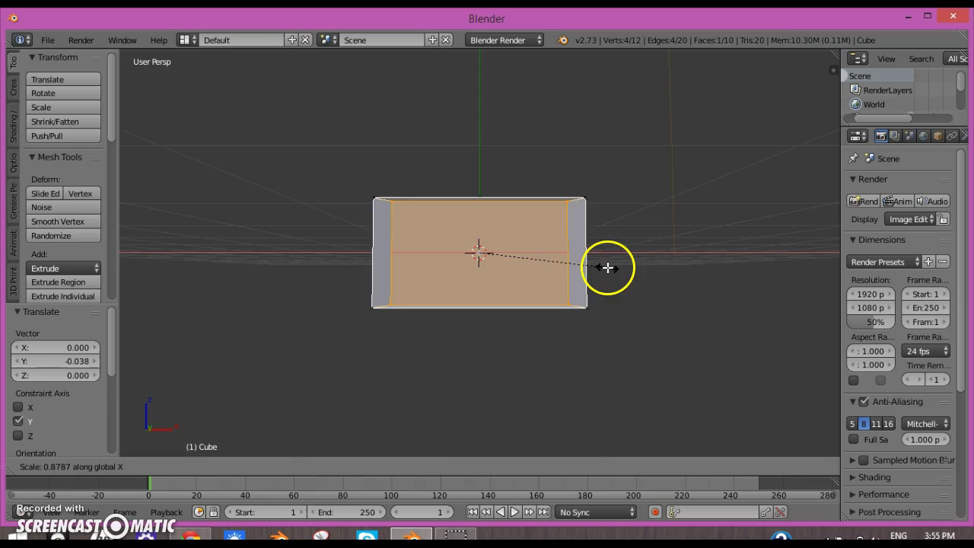
{"action": "left_click", "coordinate": [611, 266]}
{"action": "mouse_move", "coordinate": [611, 266]}
{"action": "middle_mouse_down"}
{"action": "mouse_move", "coordinate": [619, 311]}
{"action": "mouse_move", "coordinate": [629, 264]}
{"action": "mouse_move", "coordinate": [604, 294]}
{"action": "mouse_move", "coordinate": [465, 263]}
{"action": "mouse_move", "coordinate": [585, 304]}
{"action": "mouse_move", "coordinate": [605, 282]}
{"action": "middle_mouse_up"}
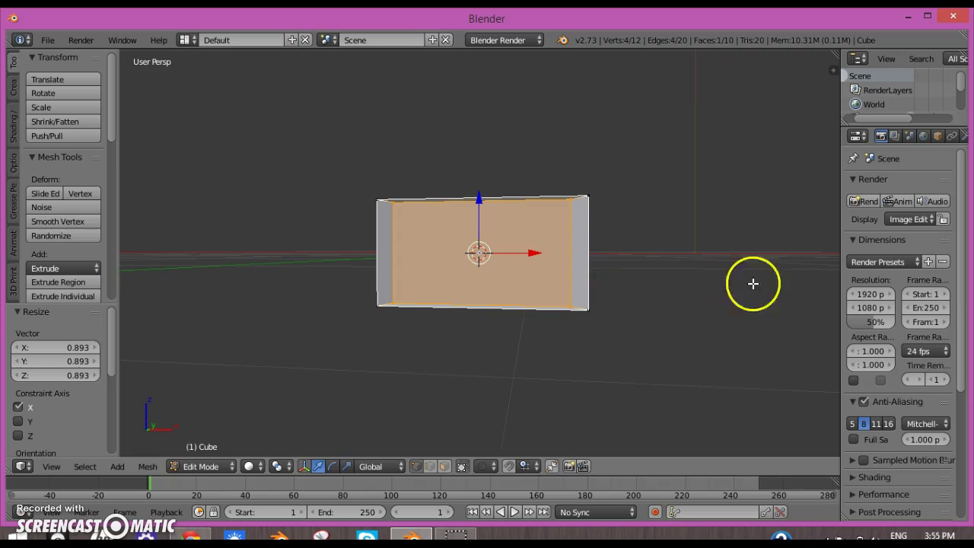
{"action": "key", "text": "a"}
{"action": "key", "text": "a"}
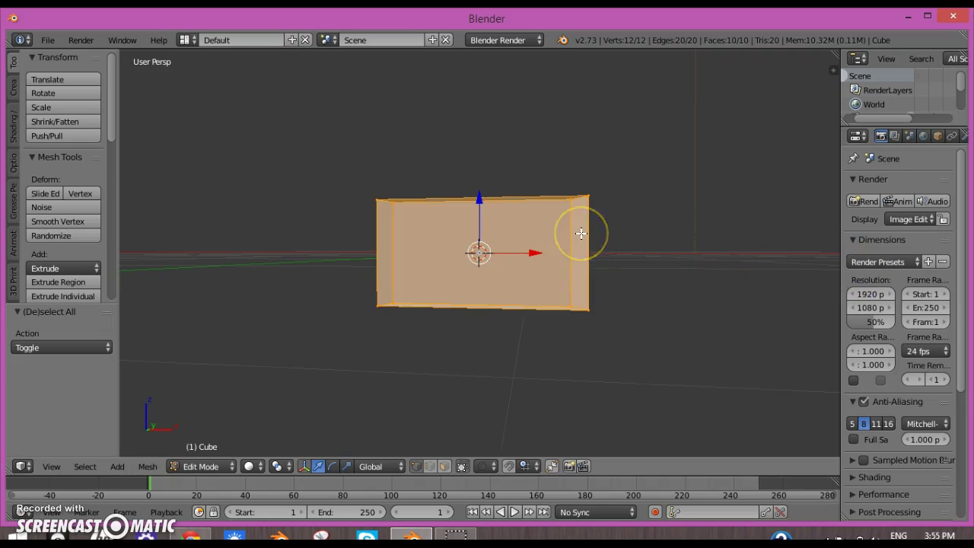
{"action": "left_click_drag", "start_coordinate": [480, 200], "coordinate": [482, 159]}
- Deselect all and select the front face's four corner vertices
{"action": "key", "text": "a"}
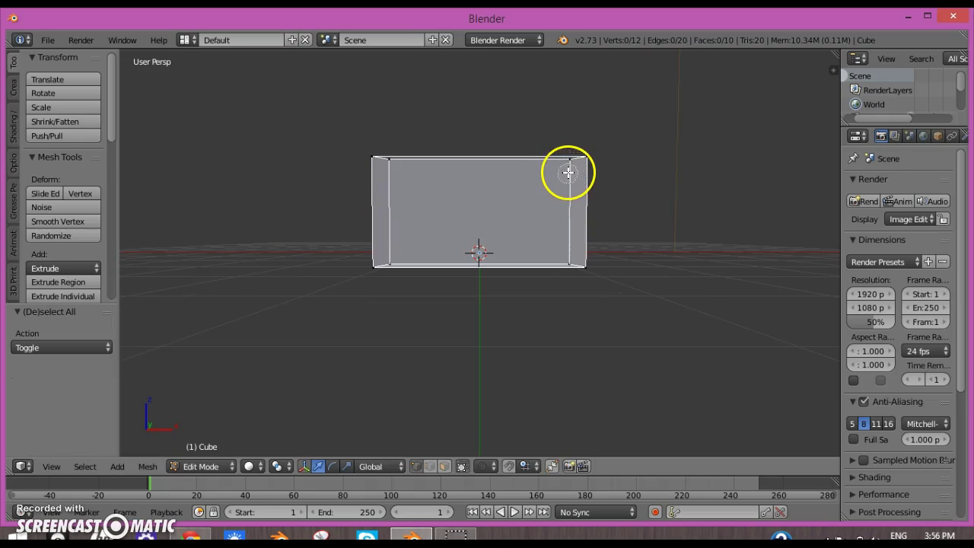
{"action": "right_click", "coordinate": [569, 166]}
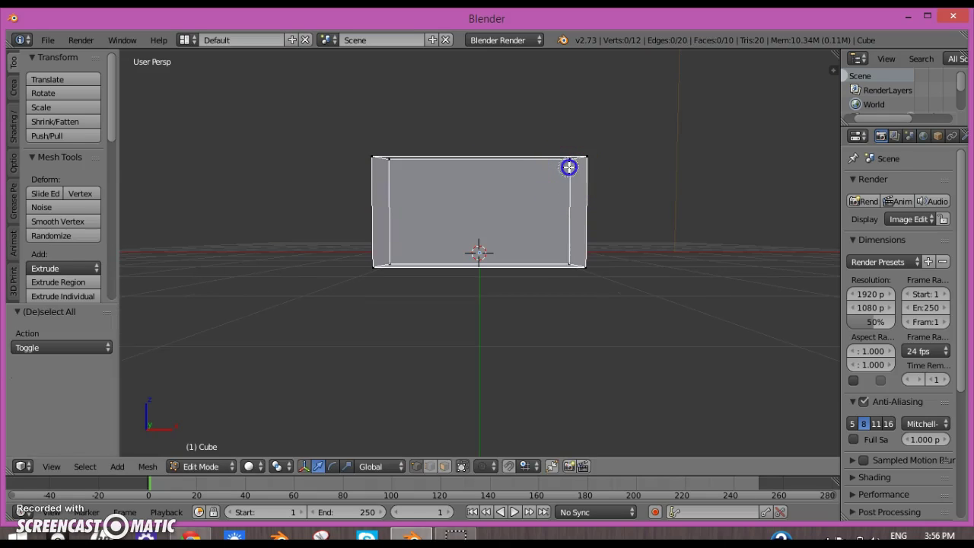
{"action": "right_click", "coordinate": [388, 167], "text": "shift"}
{"action": "right_click", "coordinate": [388, 246], "text": "shift"}
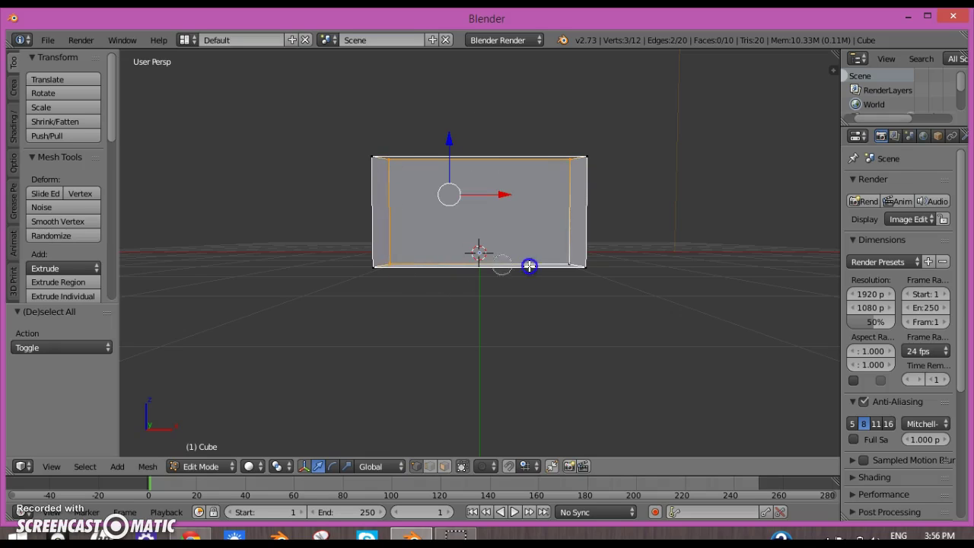
{"action": "right_click", "coordinate": [563, 266], "text": "shift"}
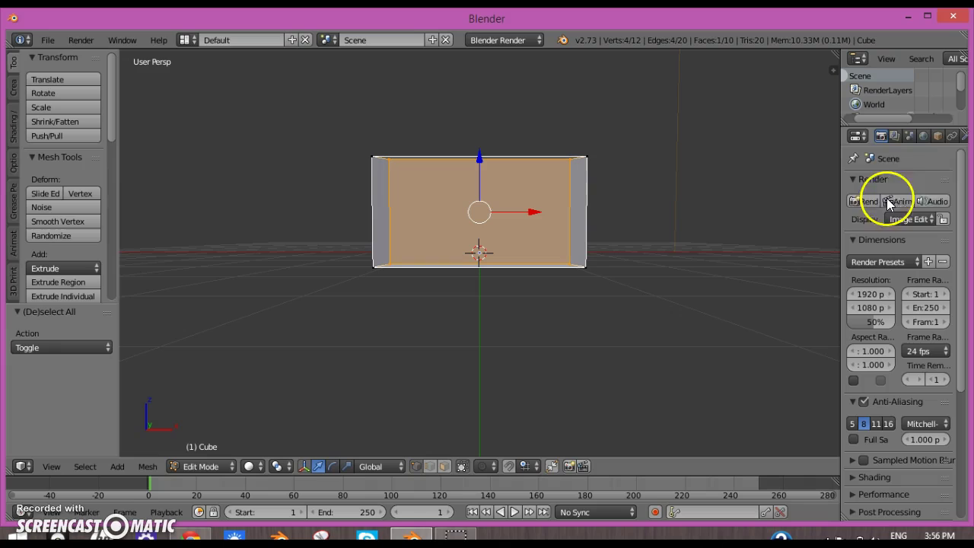
- Widen the properties area and pick the empty second texture slot
{"action": "scroll", "coordinate": [935, 137], "scroll_direction": "down", "scroll_amount": 4}
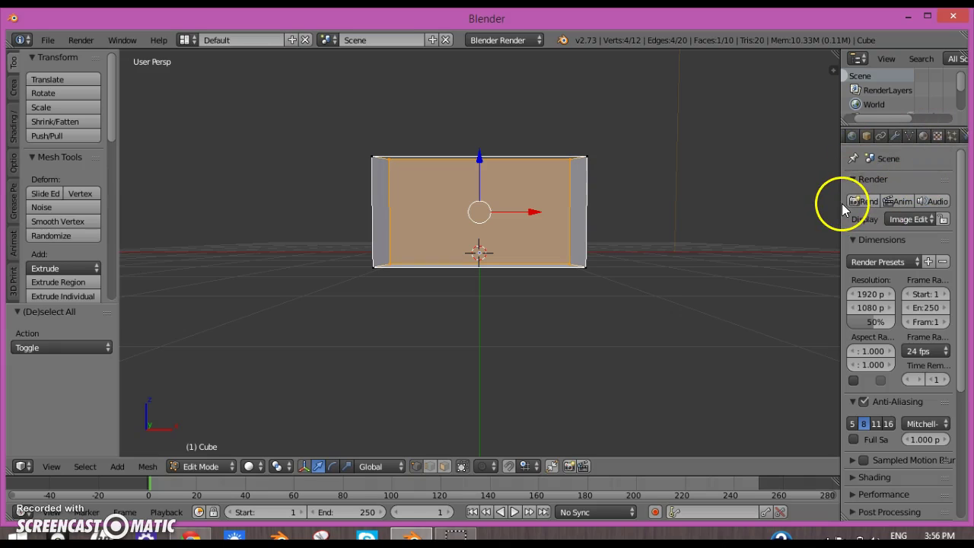
{"action": "left_click_drag", "start_coordinate": [841, 216], "coordinate": [786, 216]}
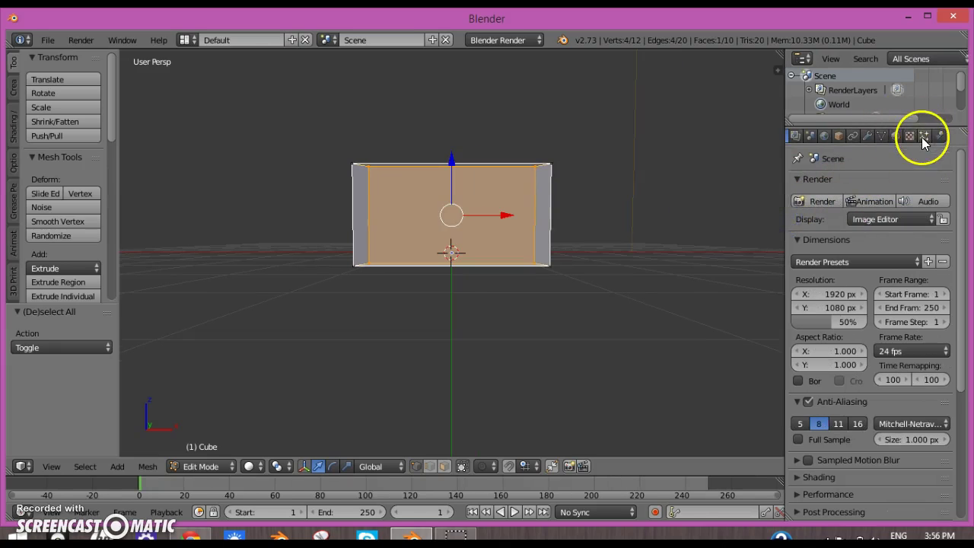
{"action": "left_click", "coordinate": [924, 136]}
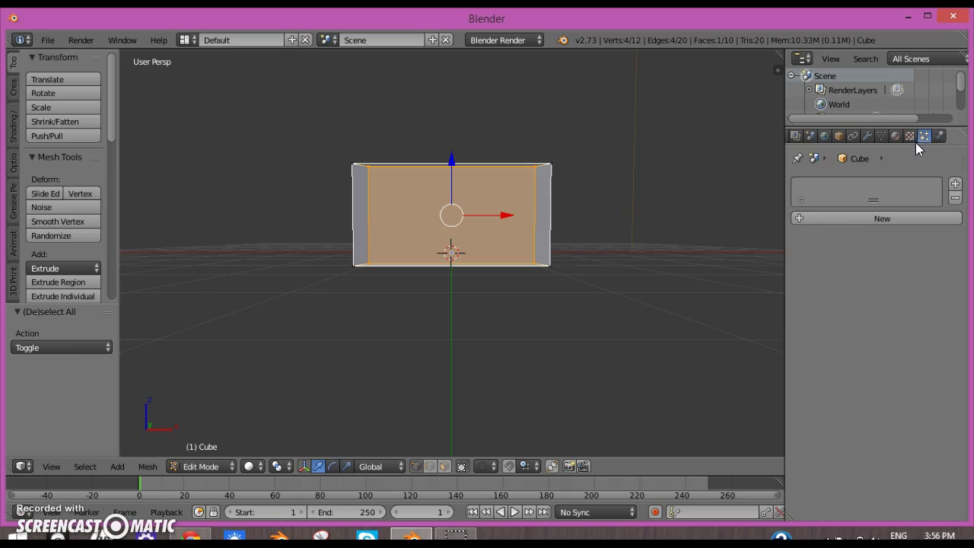
{"action": "left_click", "coordinate": [910, 135]}
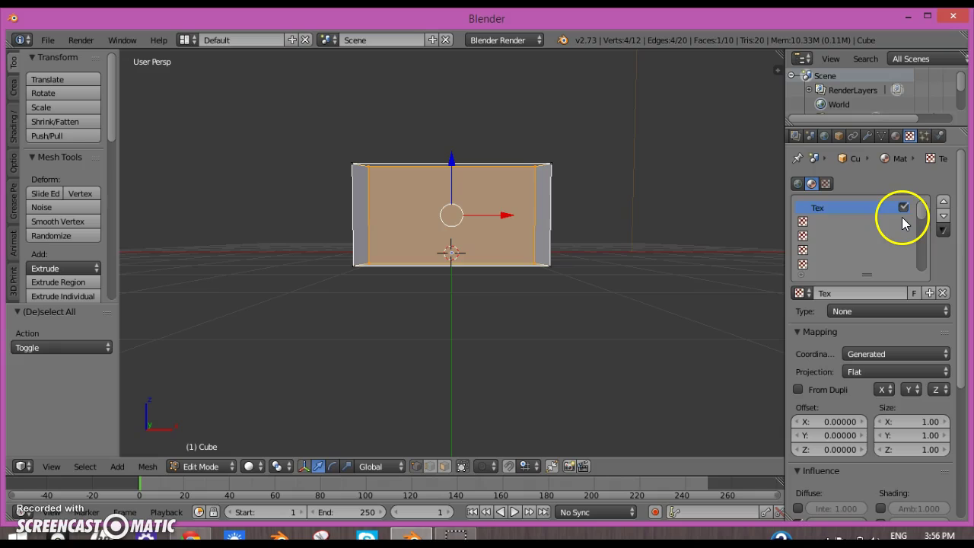
{"action": "left_click", "coordinate": [832, 223]}
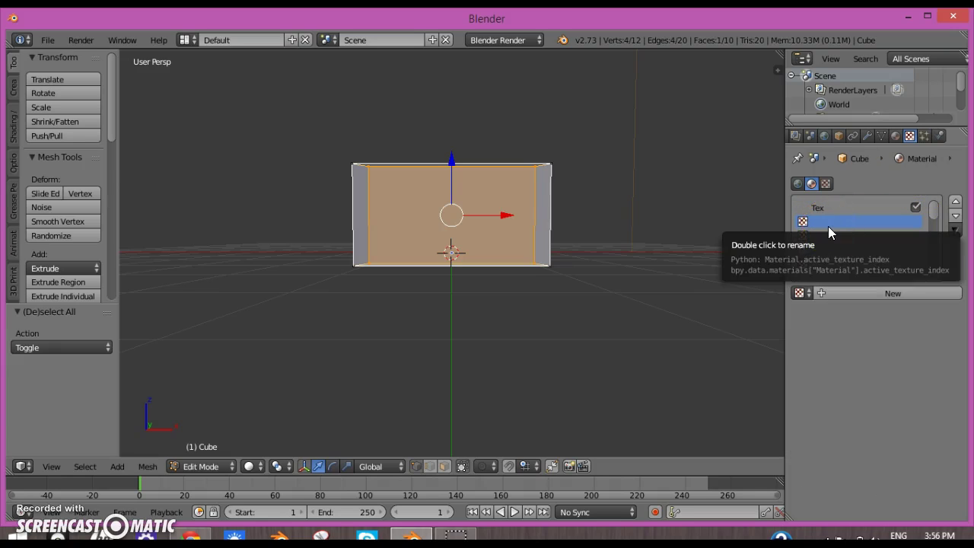
- Darken the material's diffuse colour to a value of 0.033
{"action": "left_click", "coordinate": [896, 136]}
{"action": "scroll", "coordinate": [844, 284], "scroll_direction": "down", "scroll_amount": 3}
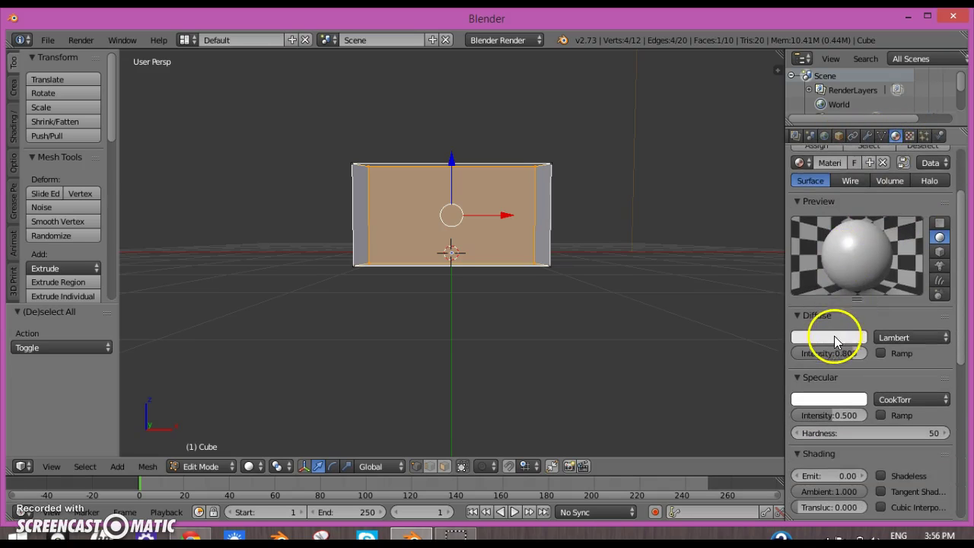
{"action": "left_click", "coordinate": [832, 337]}
{"action": "left_click_drag", "start_coordinate": [856, 180], "coordinate": [855, 207]}
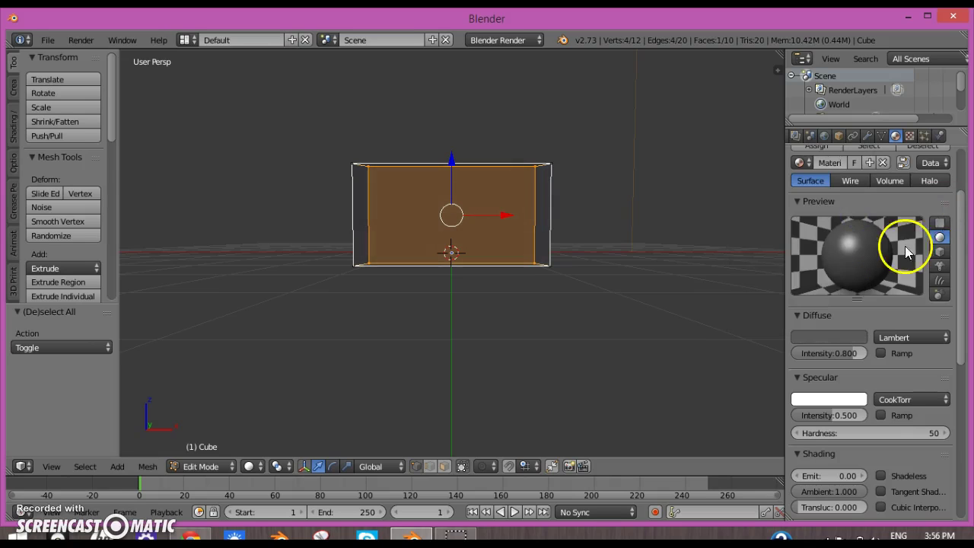
{"action": "left_click", "coordinate": [836, 339]}
{"action": "left_click_drag", "start_coordinate": [856, 200], "coordinate": [857, 245]}
{"action": "left_click", "coordinate": [845, 375]}
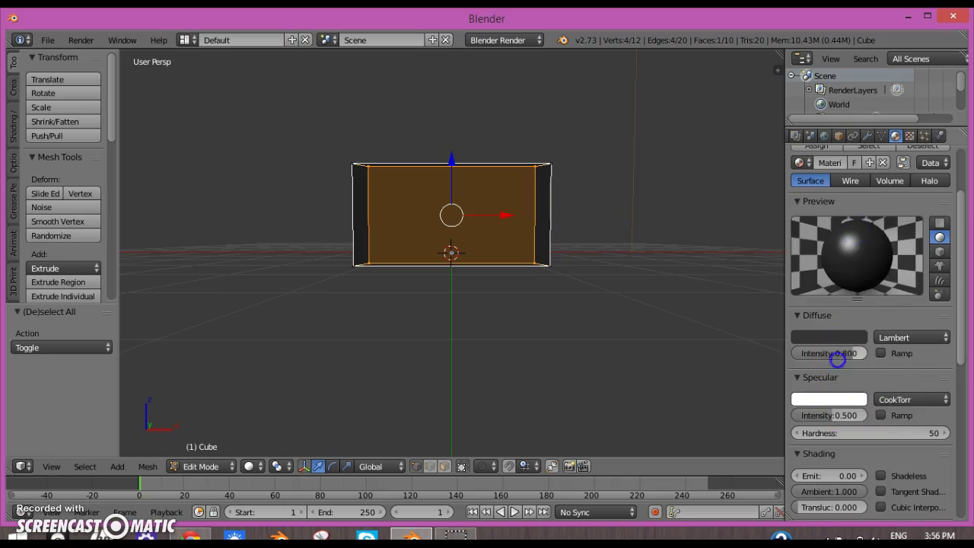
- Set the material's diffuse intensity to 0.524
{"action": "left_click_drag", "start_coordinate": [837, 360], "coordinate": [807, 363]}
{"action": "middle_click_drag", "start_coordinate": [573, 342], "coordinate": [604, 330]}
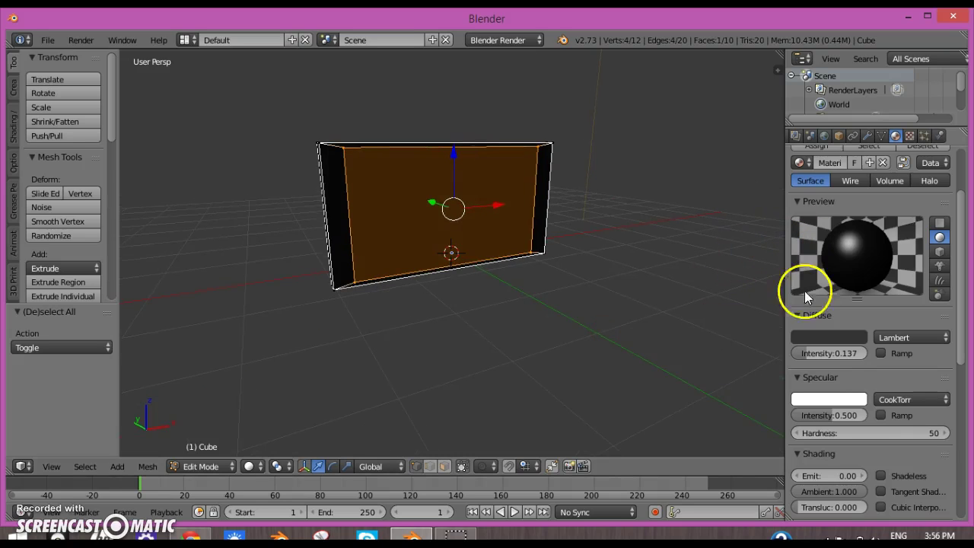
{"action": "left_click_drag", "start_coordinate": [820, 353], "coordinate": [848, 359]}
{"action": "middle_click_drag", "start_coordinate": [410, 312], "coordinate": [393, 242]}
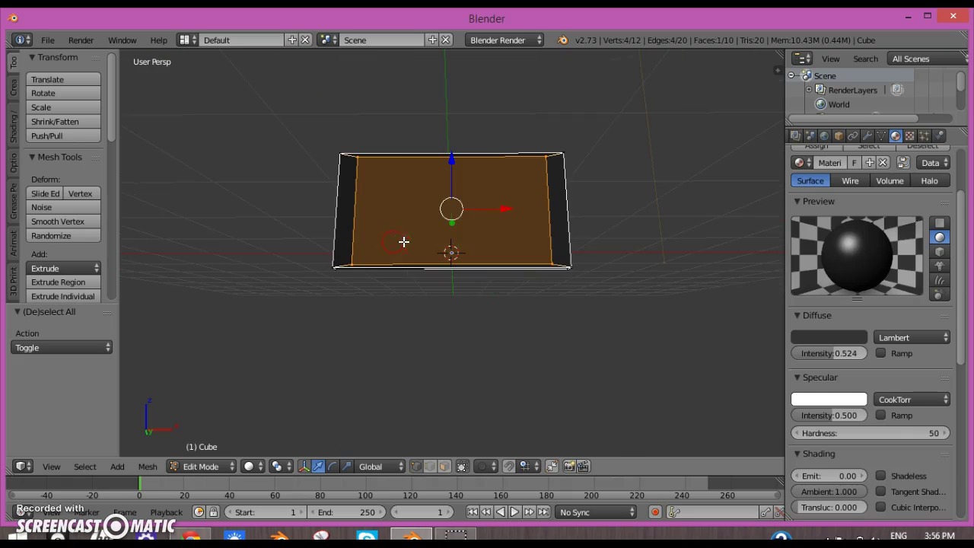
- Add a new material slot with Material.001 and specular intensity 0
{"action": "scroll", "coordinate": [761, 247], "scroll_direction": "up", "scroll_amount": 2}
{"action": "scroll", "coordinate": [847, 239], "scroll_direction": "up", "scroll_amount": 3}
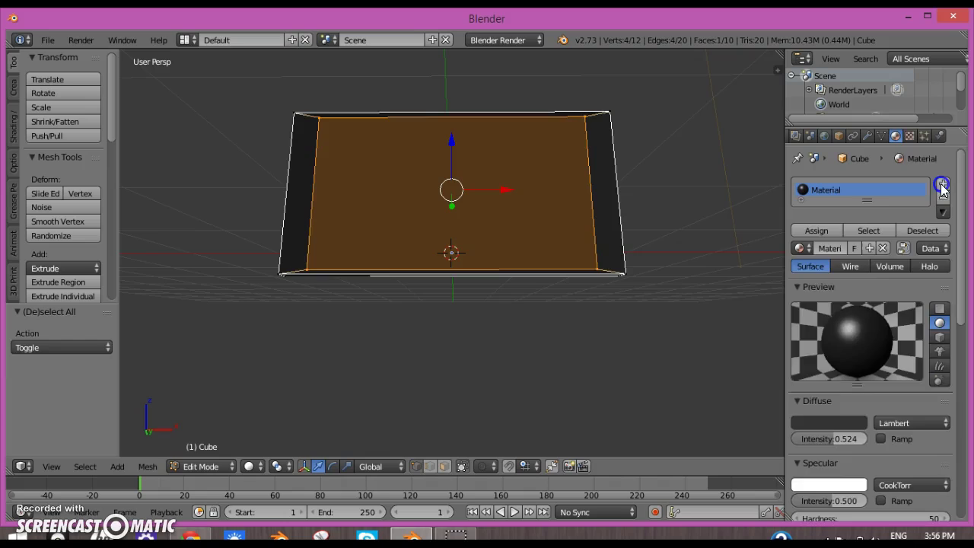
{"action": "left_click", "coordinate": [942, 186]}
{"action": "left_click", "coordinate": [851, 251]}
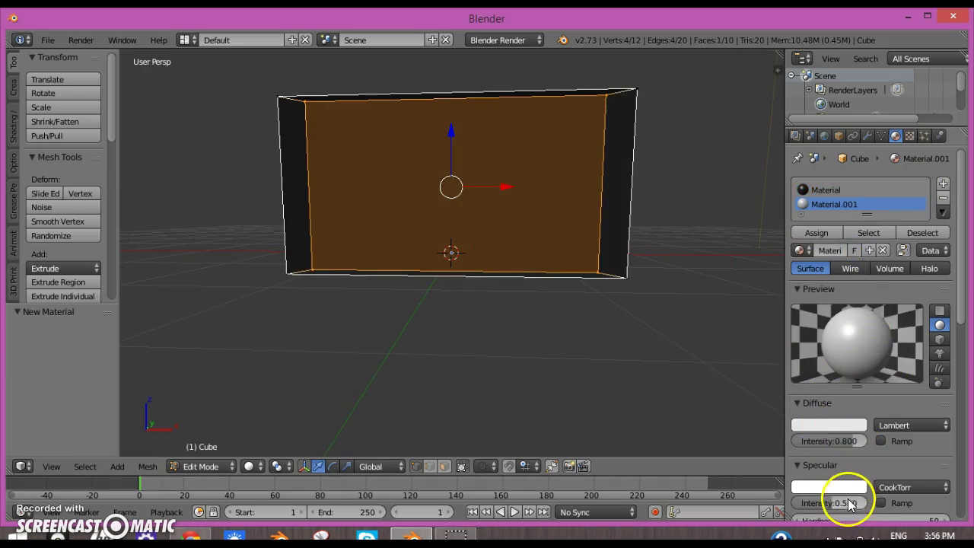
{"action": "left_click_drag", "start_coordinate": [837, 503], "coordinate": [755, 506]}
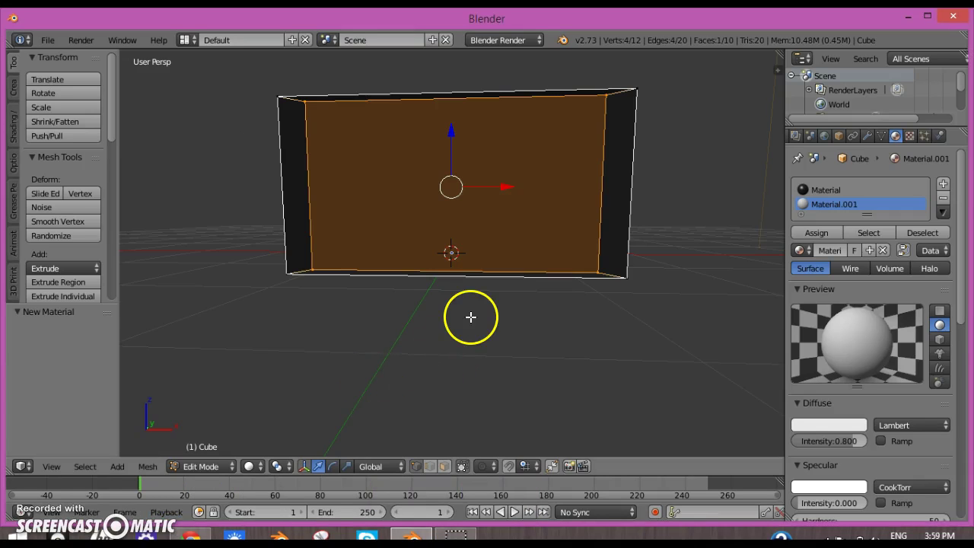
- Assign Material.001 to the selected front face and inspect it in perspective
{"action": "scroll", "coordinate": [469, 320], "scroll_direction": "up", "scroll_amount": 1}
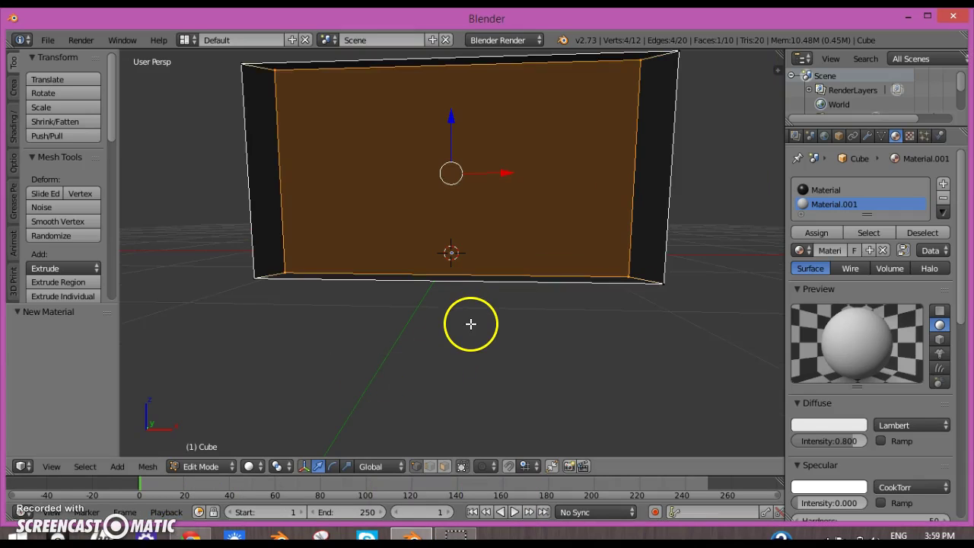
{"action": "scroll", "coordinate": [471, 324], "scroll_direction": "down", "scroll_amount": 2}
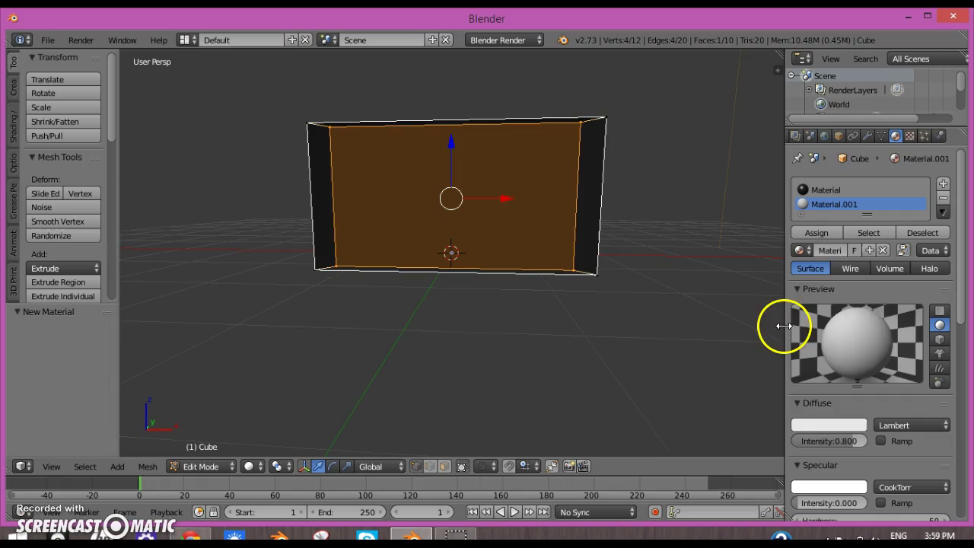
{"action": "left_click_drag", "start_coordinate": [784, 328], "coordinate": [723, 332]}
{"action": "scroll", "coordinate": [814, 380], "scroll_direction": "down", "scroll_amount": 2}
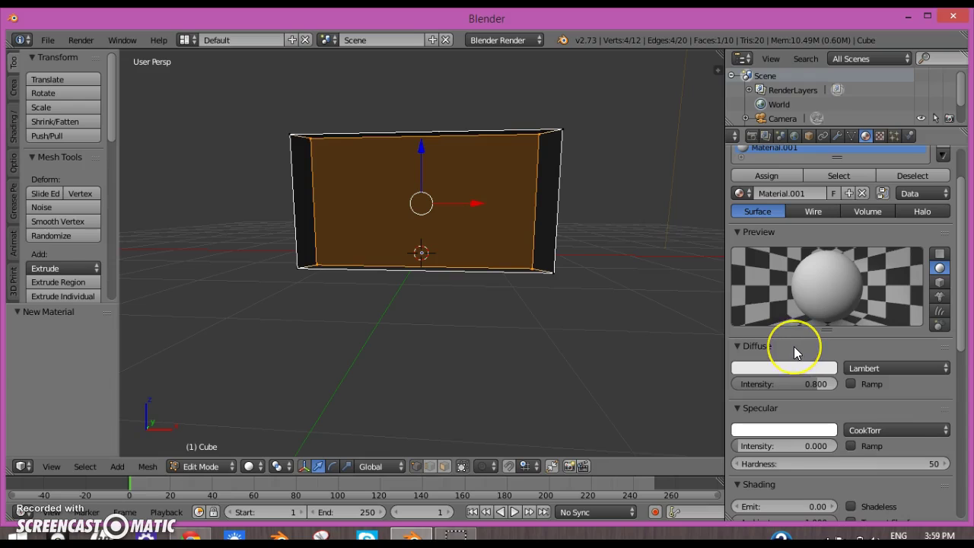
{"action": "scroll", "coordinate": [793, 346], "scroll_direction": "up", "scroll_amount": 2}
{"action": "left_click", "coordinate": [772, 205]}
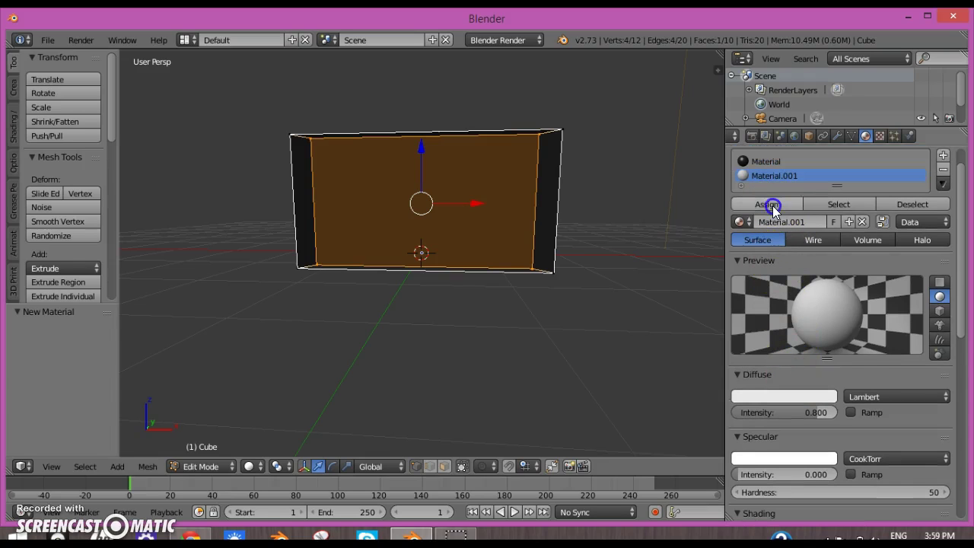
{"action": "middle_click_drag", "start_coordinate": [512, 330], "coordinate": [595, 317]}
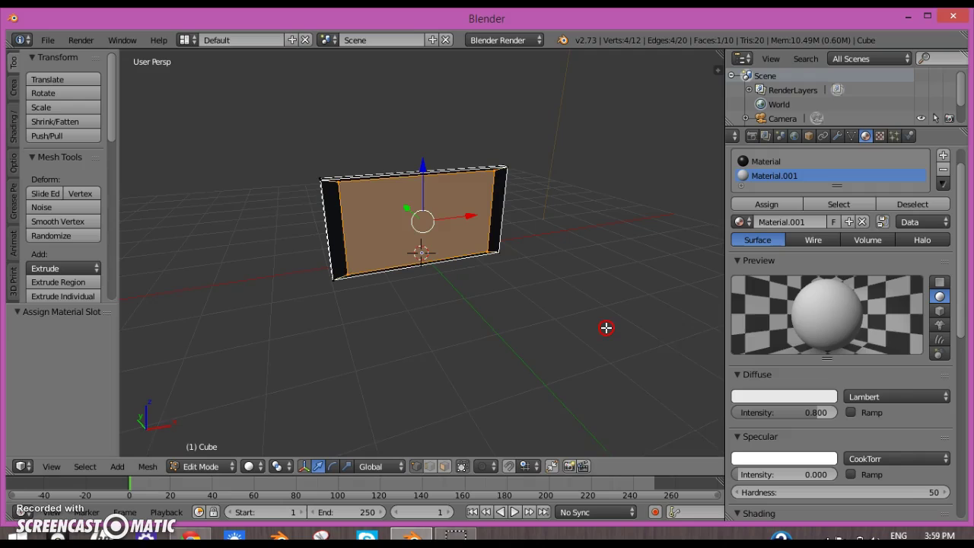
{"action": "middle_click_drag", "start_coordinate": [606, 327], "coordinate": [515, 228]}
{"action": "key", "text": "KP_5"}
{"action": "key", "text": "KP_5"}
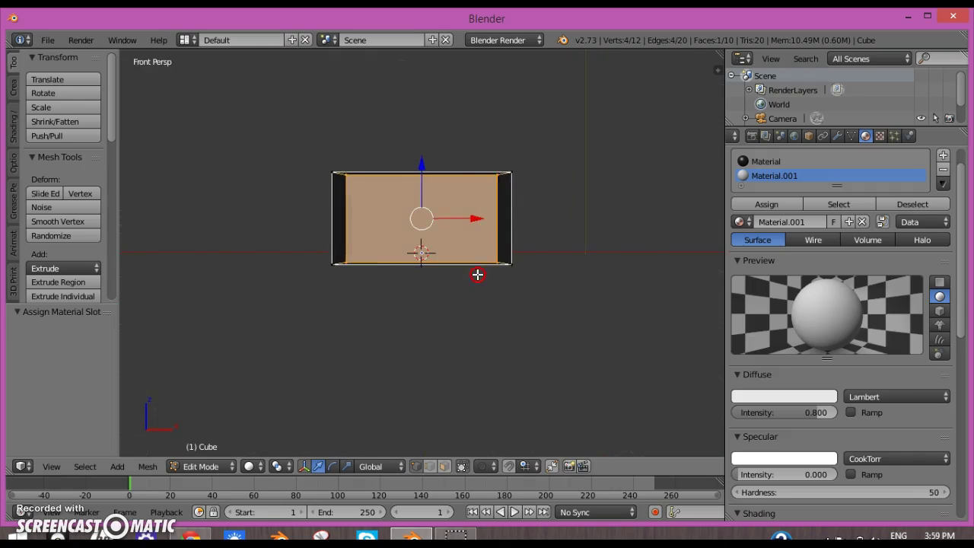
{"action": "middle_click_drag", "start_coordinate": [479, 271], "coordinate": [510, 231]}
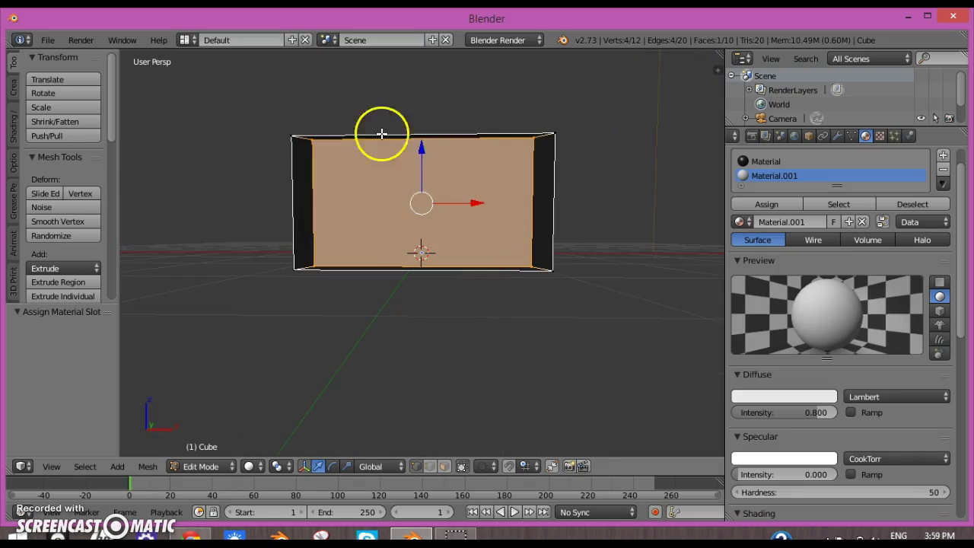
{"action": "middle_click_drag", "start_coordinate": [382, 132], "coordinate": [419, 144]}
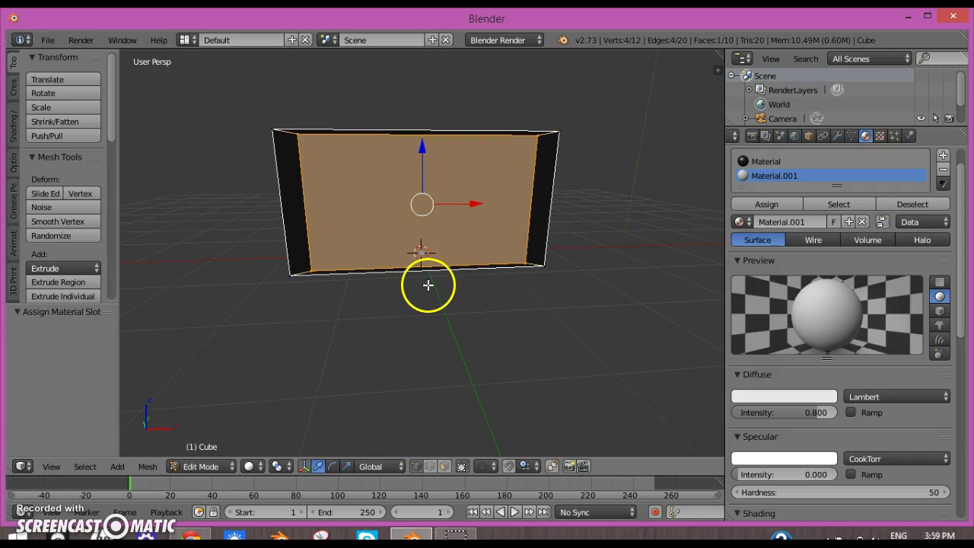
- UV-unwrap the front face and orbit to face the panel squarely
{"action": "key", "text": "u"}
{"action": "left_click", "coordinate": [432, 275]}
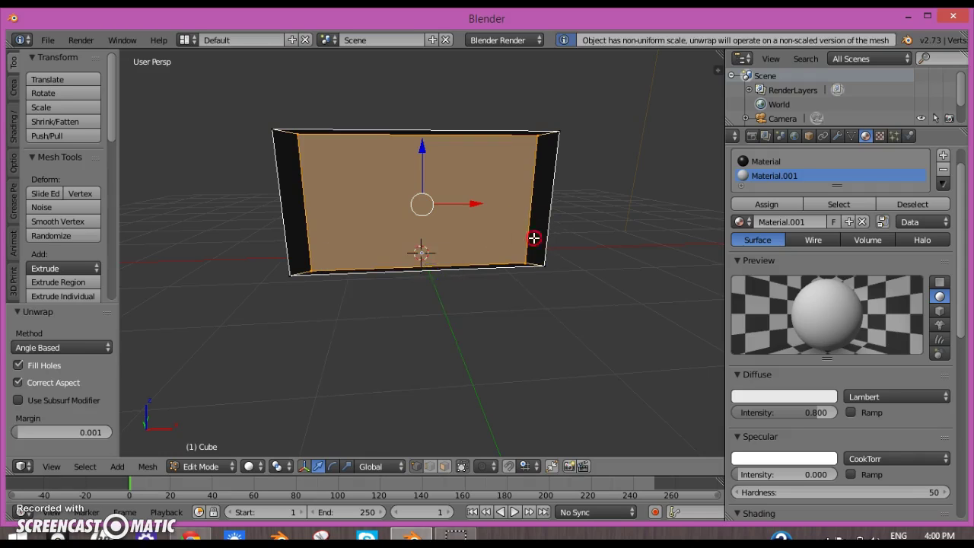
{"action": "middle_click_drag", "start_coordinate": [532, 236], "coordinate": [449, 243]}
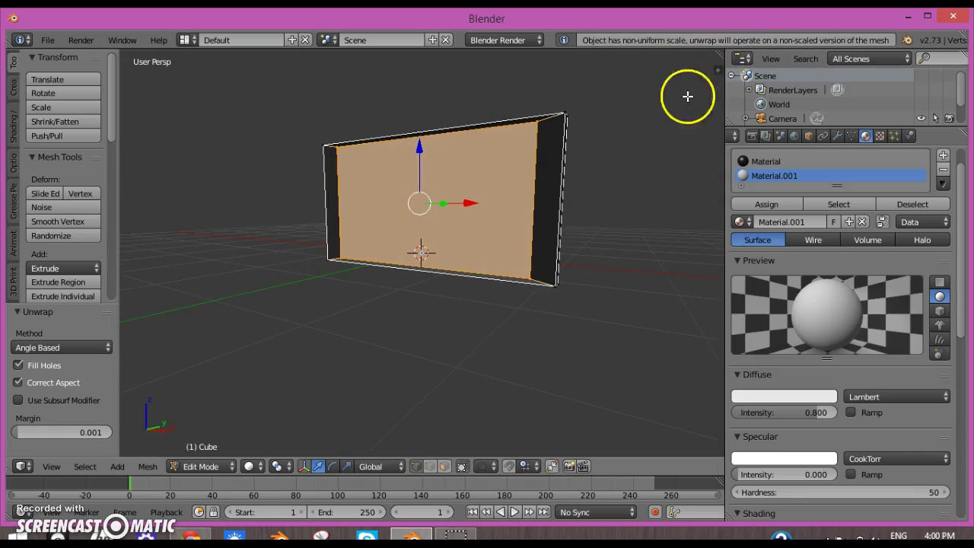
{"action": "middle_click_drag", "start_coordinate": [578, 178], "coordinate": [518, 272]}
- Open the save dialog and cancel it, then briefly show and hide the sidebar
{"action": "key", "text": "ctrl+s"}
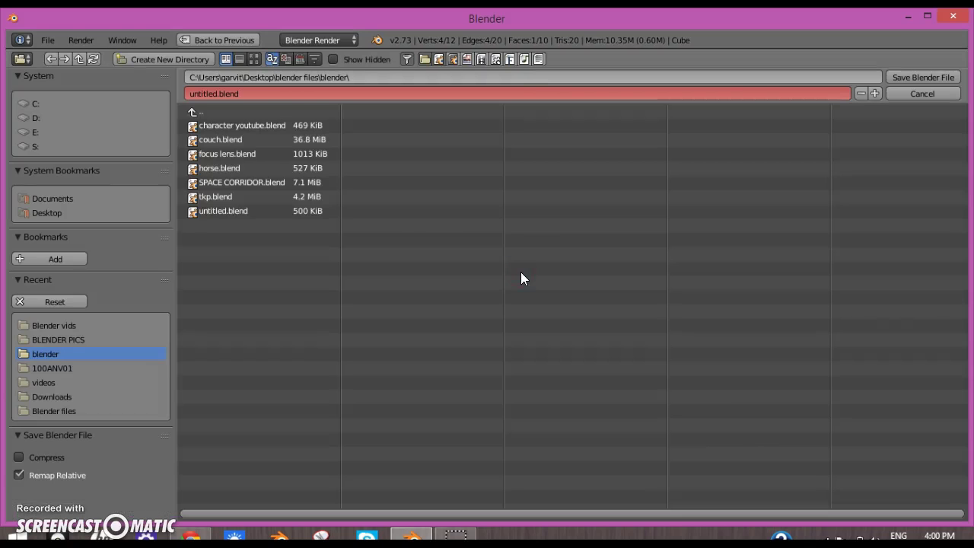
{"action": "left_click", "coordinate": [235, 44]}
{"action": "middle_click_drag", "start_coordinate": [461, 262], "coordinate": [438, 286]}
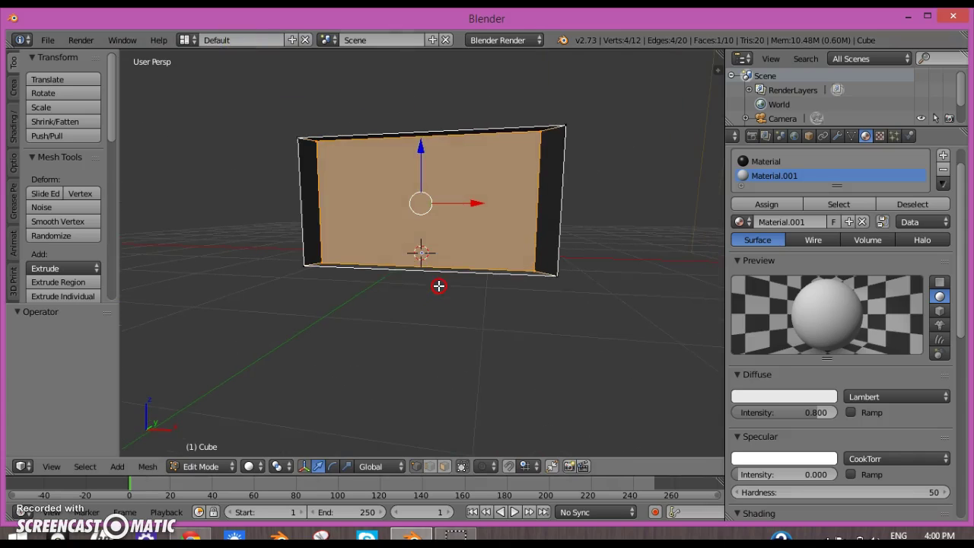
{"action": "key", "text": "n"}
{"action": "scroll", "coordinate": [617, 153], "scroll_direction": "up", "scroll_amount": 4}
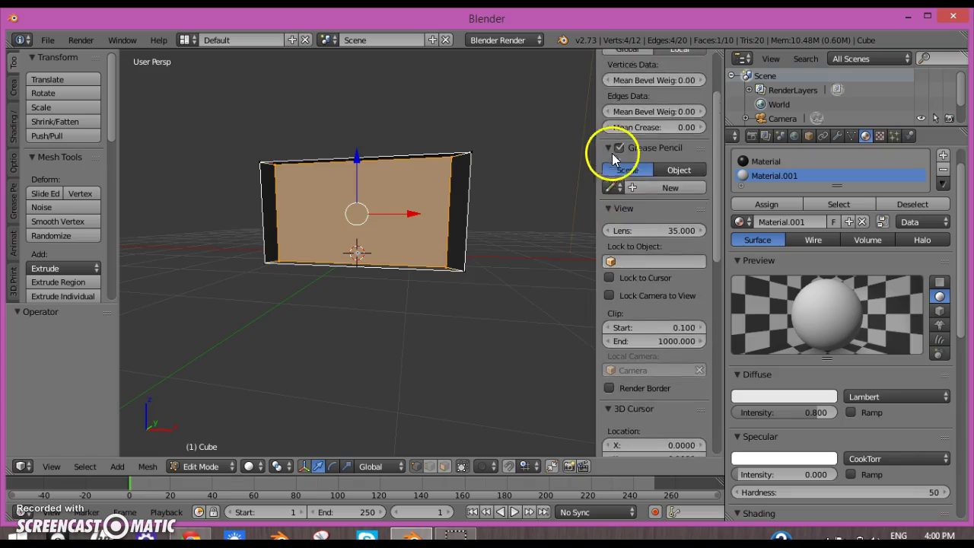
{"action": "key", "text": "n"}
{"action": "middle_click_drag", "start_coordinate": [428, 197], "coordinate": [461, 223]}
- Run Scale to Volume on the mesh from the operator search
{"action": "key", "text": "space"}
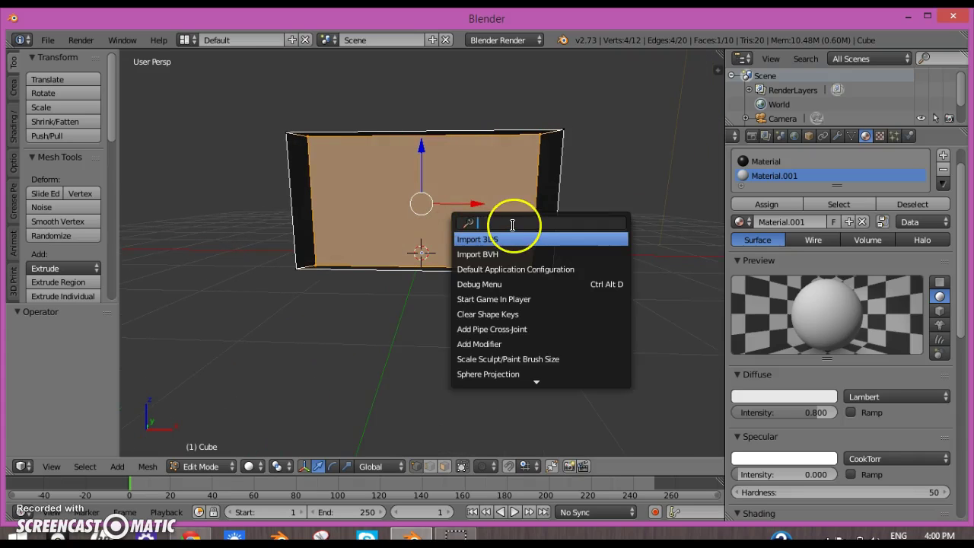
{"action": "type", "text": "sca"}
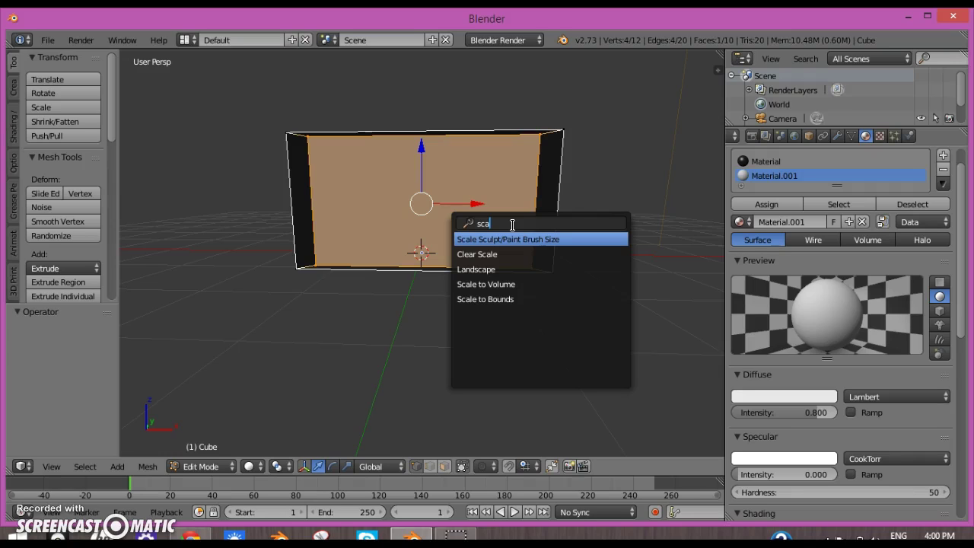
{"action": "type", "text": "le"}
{"action": "left_click", "coordinate": [518, 270]}
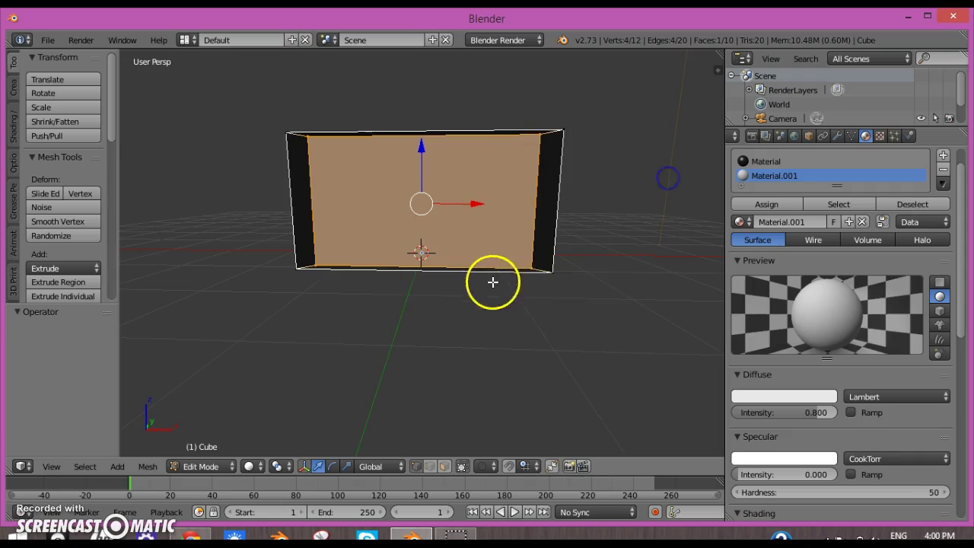
{"action": "mouse_move", "coordinate": [493, 281]}
{"action": "middle_mouse_down"}
{"action": "mouse_move", "coordinate": [519, 315]}
{"action": "mouse_move", "coordinate": [513, 276]}
{"action": "mouse_move", "coordinate": [509, 289]}
{"action": "middle_mouse_up"}
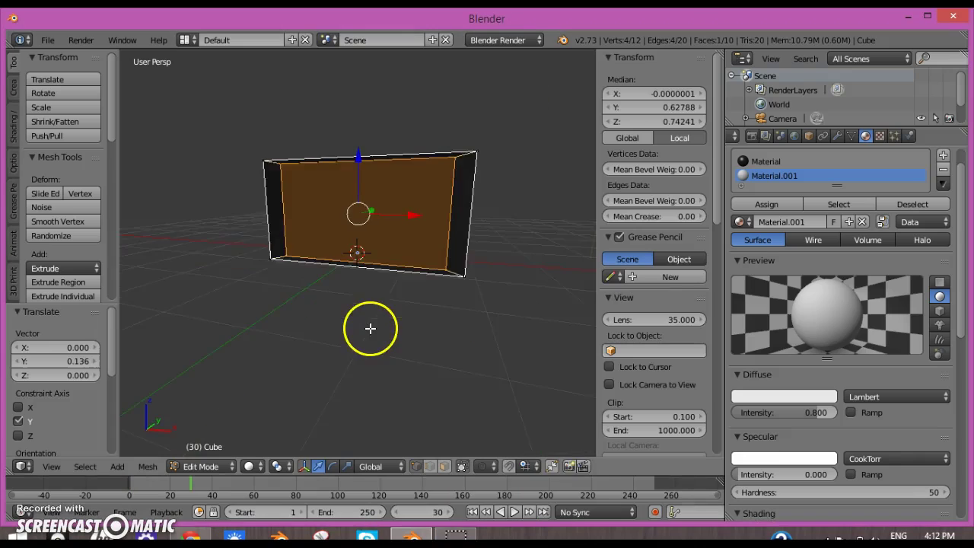
{"action": "middle_click_drag", "start_coordinate": [370, 327], "coordinate": [395, 329]}
- In Object Mode, apply the panel's scale so it reads 1.000
{"action": "key", "text": "Tab"}
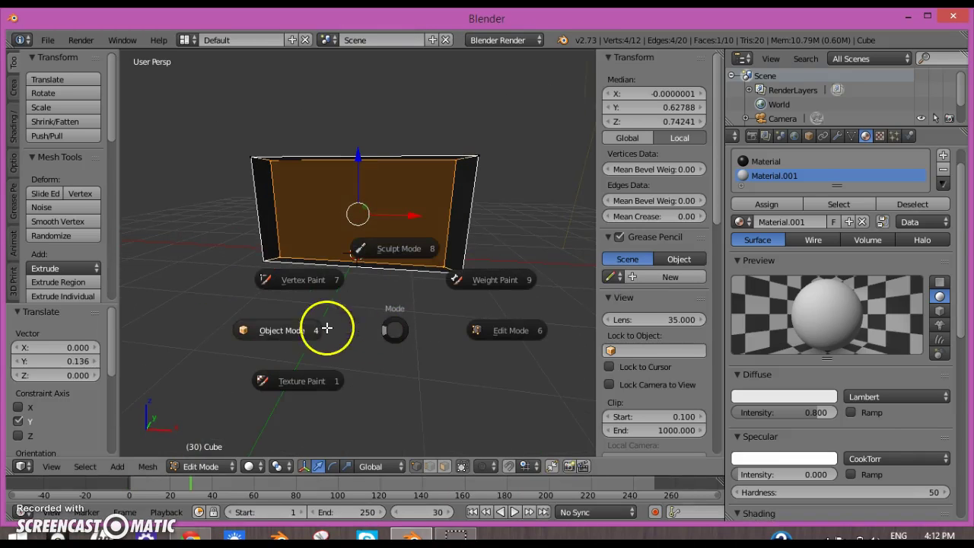
{"action": "left_click", "coordinate": [315, 330]}
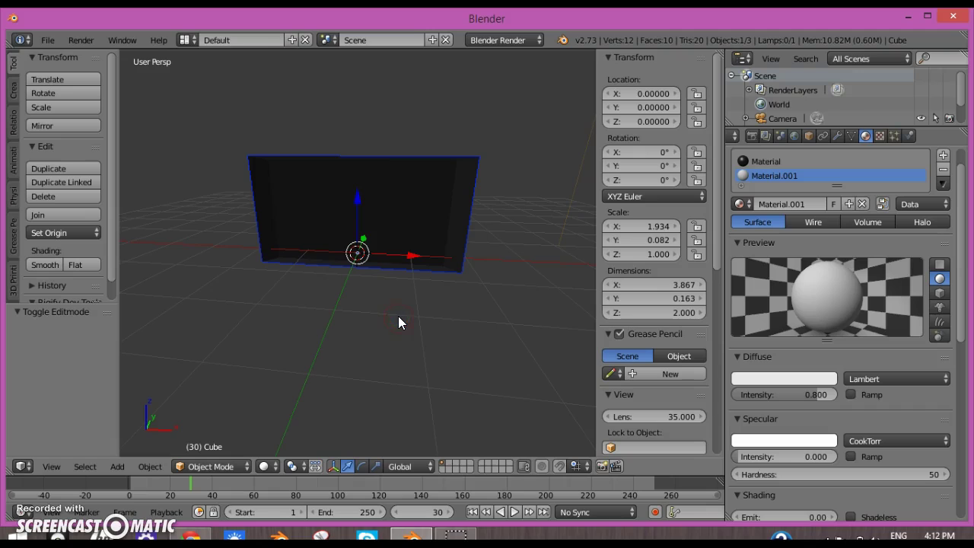
{"action": "key", "text": "ctrl+a"}
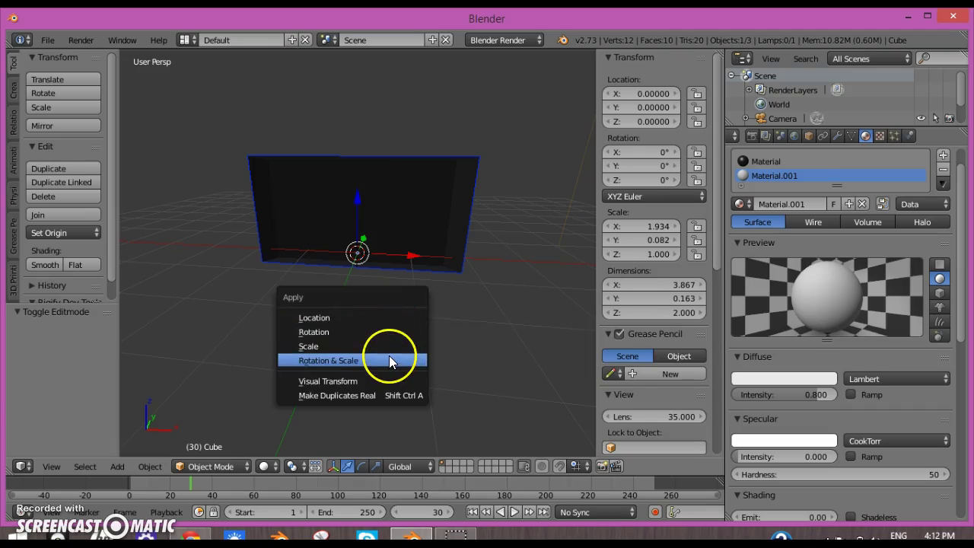
{"action": "left_click", "coordinate": [379, 348]}
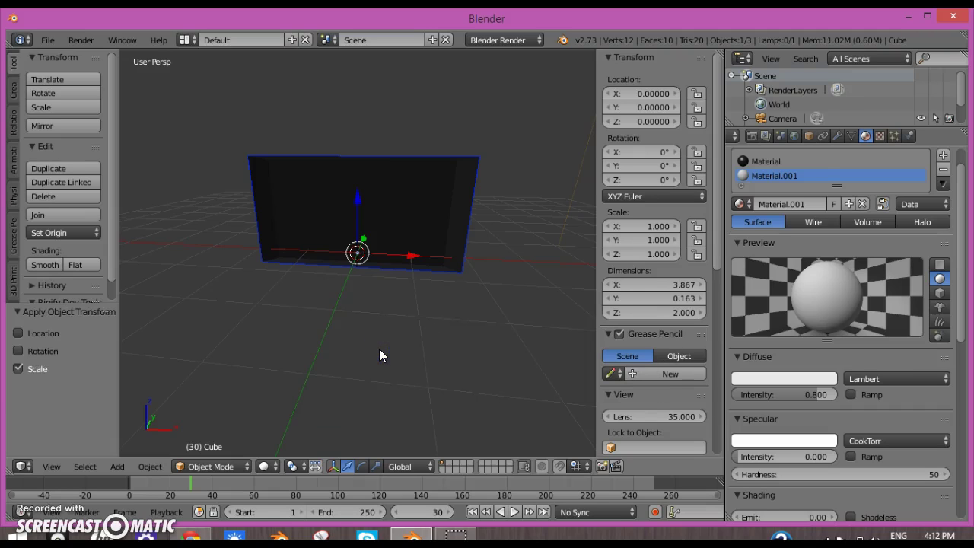
{"action": "middle_click_drag", "start_coordinate": [408, 280], "coordinate": [373, 276]}
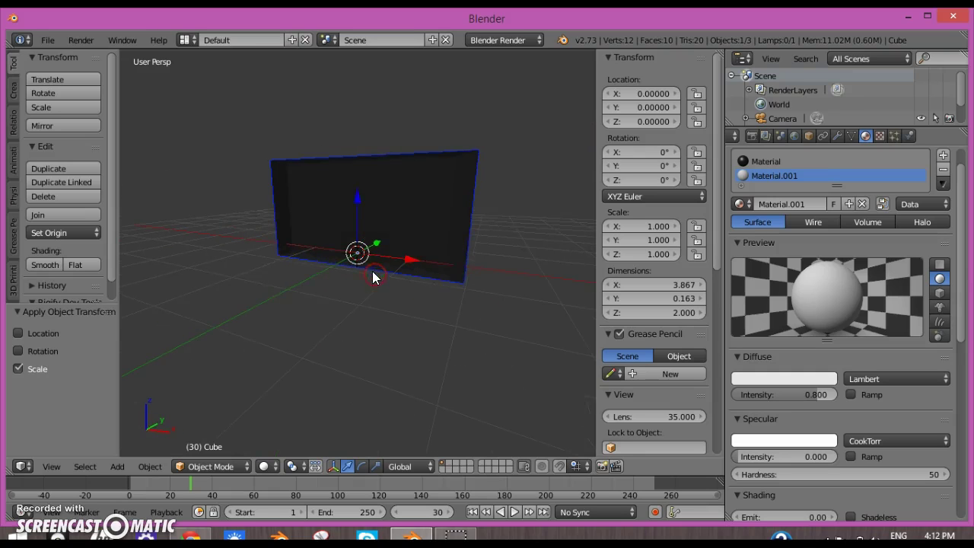
- Back in Edit Mode, unwrap the panel's faces with Angle Based UVs
{"action": "key", "text": "Tab"}
{"action": "left_click", "coordinate": [447, 279]}
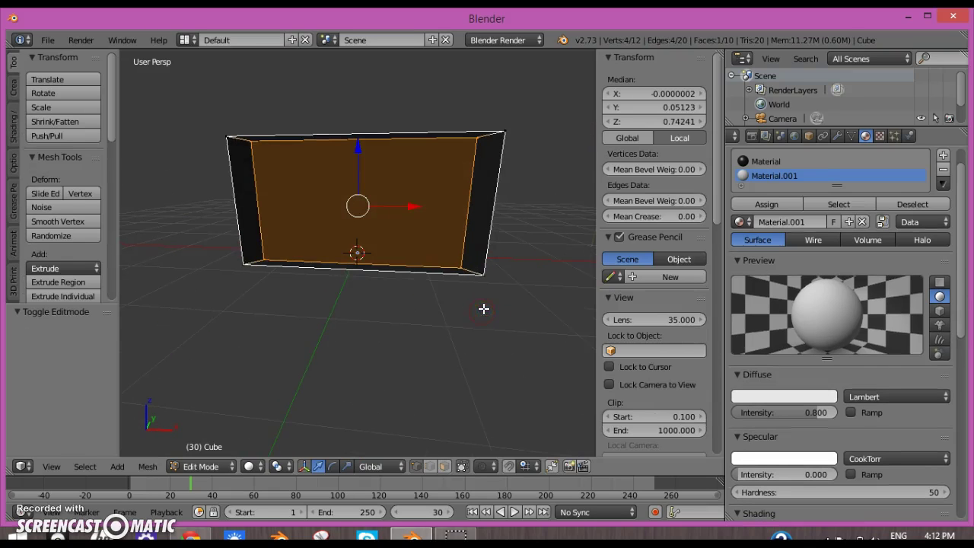
{"action": "key", "text": "u"}
{"action": "left_click", "coordinate": [484, 309]}
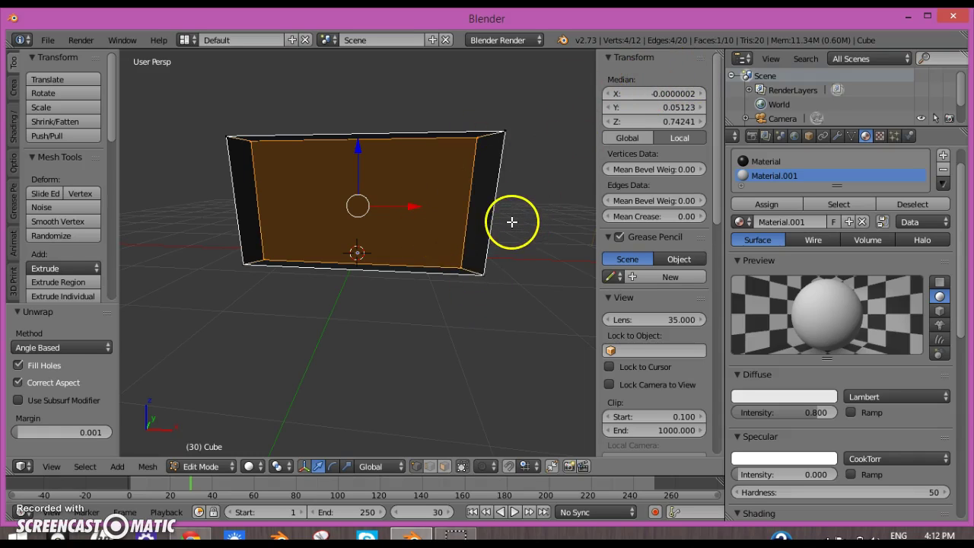
{"action": "middle_click_drag", "start_coordinate": [538, 230], "coordinate": [517, 242]}
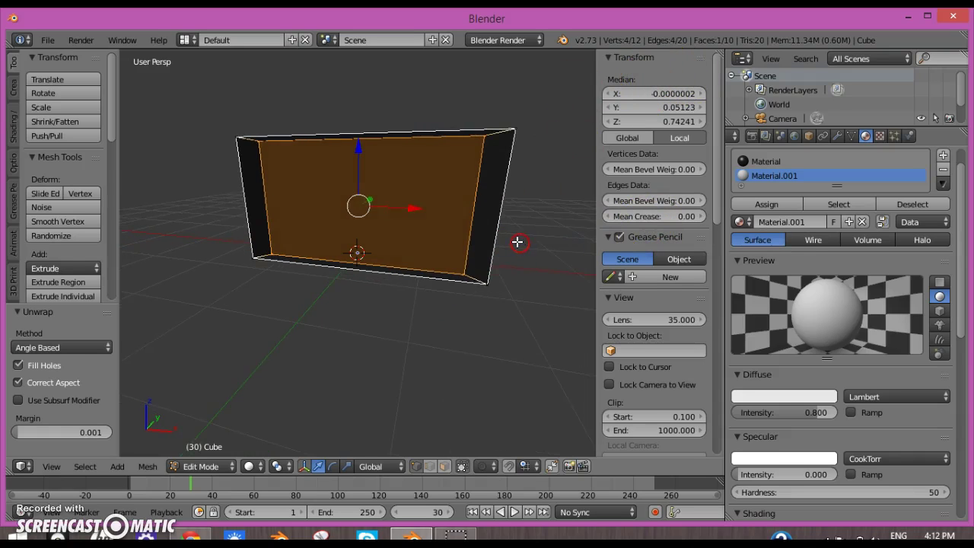
{"action": "key", "text": "n"}
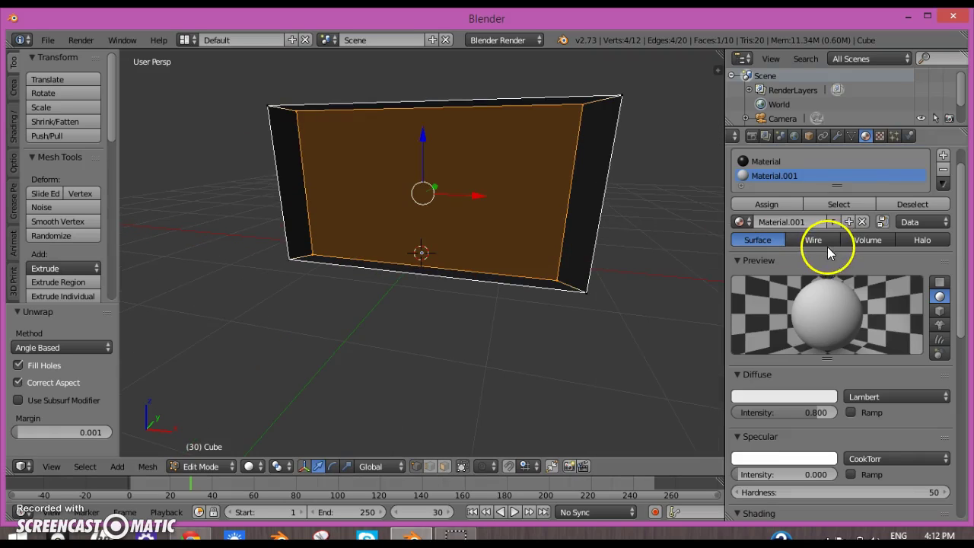
{"action": "scroll", "coordinate": [826, 246], "scroll_direction": "down", "scroll_amount": 4}
{"action": "scroll", "coordinate": [827, 251], "scroll_direction": "up", "scroll_amount": 5}
- Add a new texture to the screen material
{"action": "left_click", "coordinate": [879, 135]}
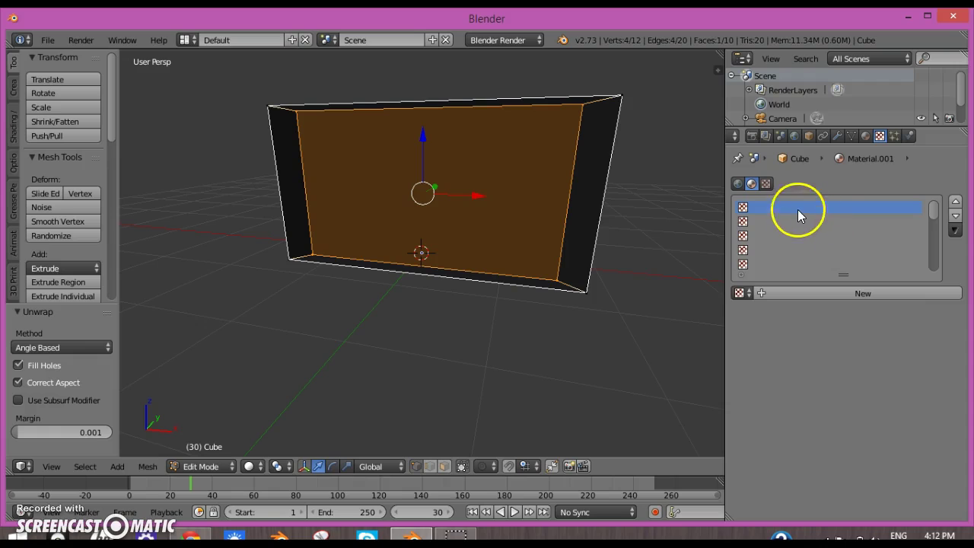
{"action": "left_click", "coordinate": [826, 292]}
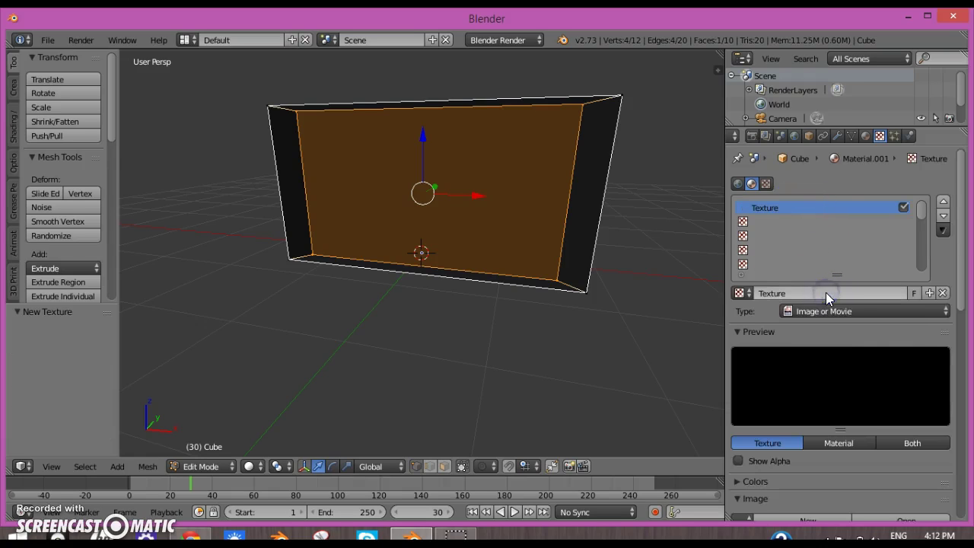
{"action": "scroll", "coordinate": [835, 296], "scroll_direction": "down", "scroll_amount": 2}
{"action": "scroll", "coordinate": [835, 294], "scroll_direction": "down", "scroll_amount": 1}
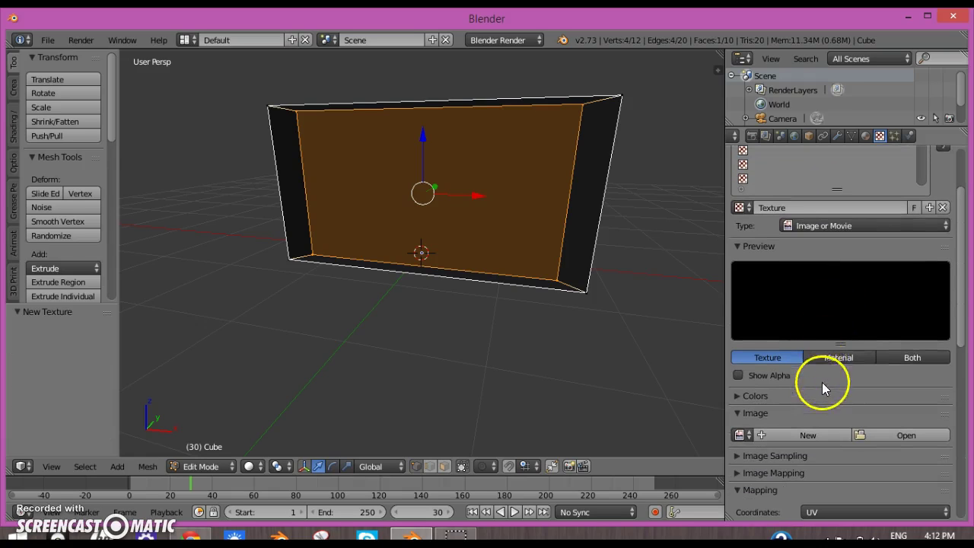
{"action": "scroll", "coordinate": [834, 349], "scroll_direction": "down", "scroll_amount": 3}
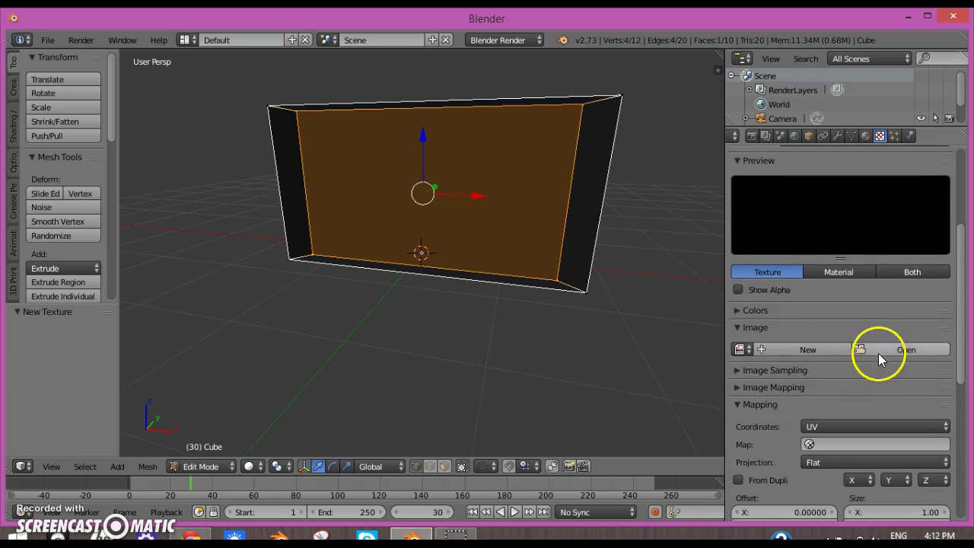
- Load Intro0001-0086.avi from the Blender vids folder as the texture's movie
{"action": "left_click", "coordinate": [884, 350]}
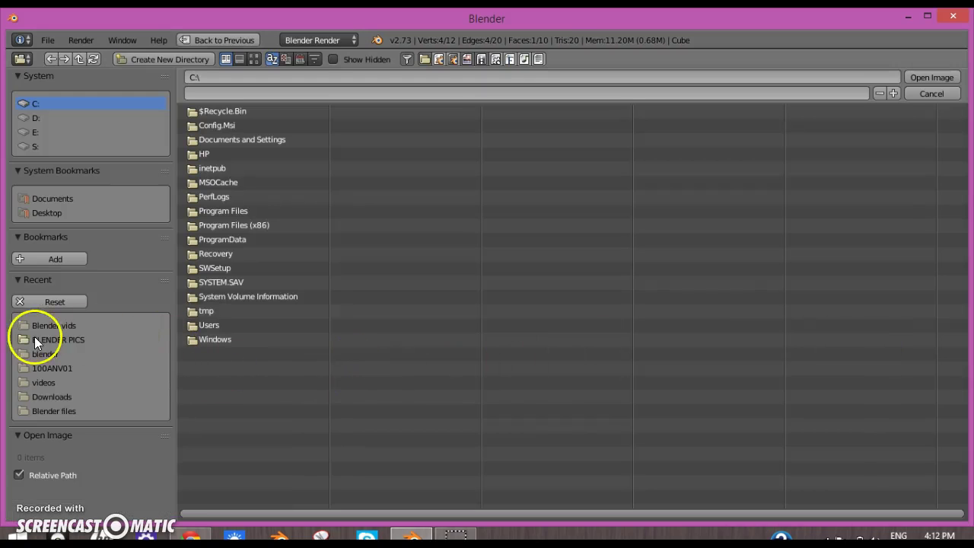
{"action": "left_click", "coordinate": [63, 327]}
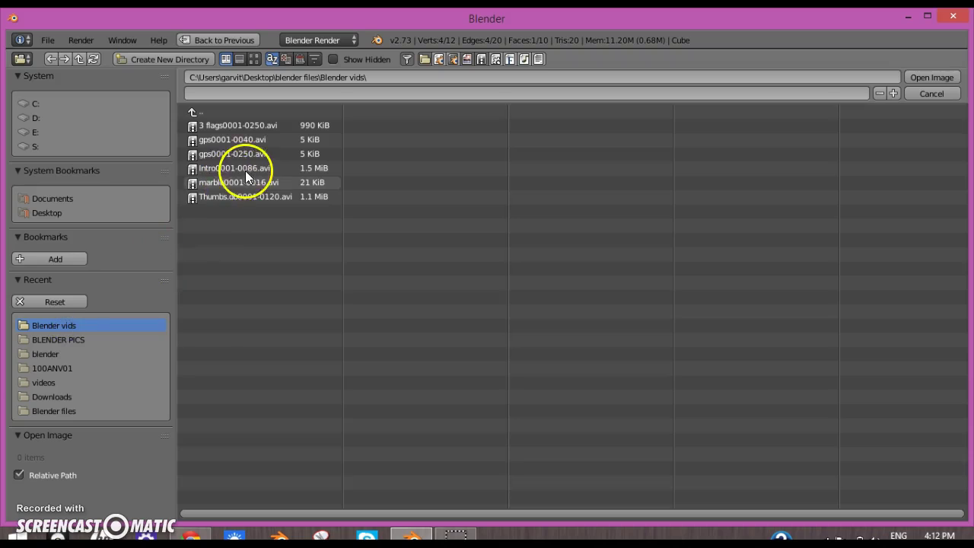
{"action": "left_click", "coordinate": [254, 58]}
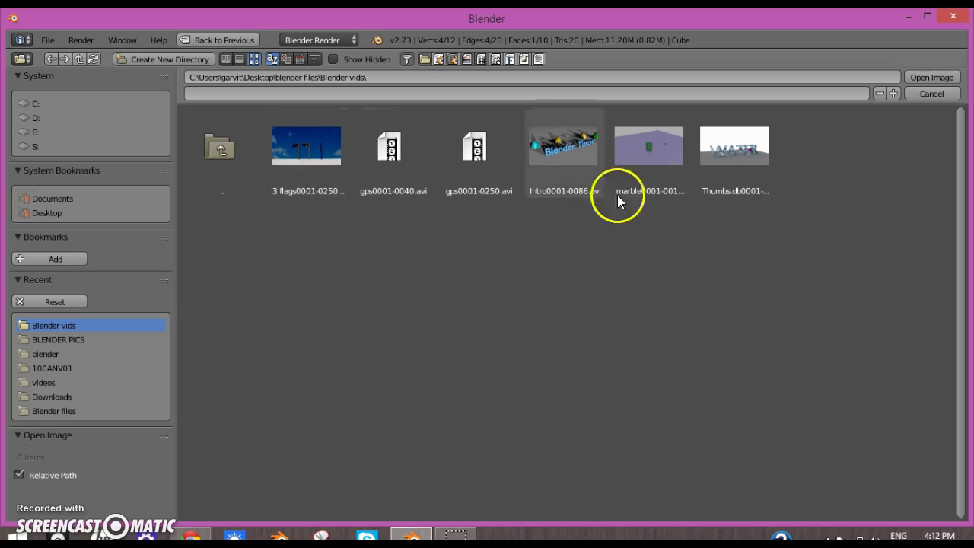
{"action": "left_click", "coordinate": [578, 179]}
- Load Intro0001-0086.avi as the texture and keep its mapping coordinates on UV
{"action": "left_click", "coordinate": [922, 76]}
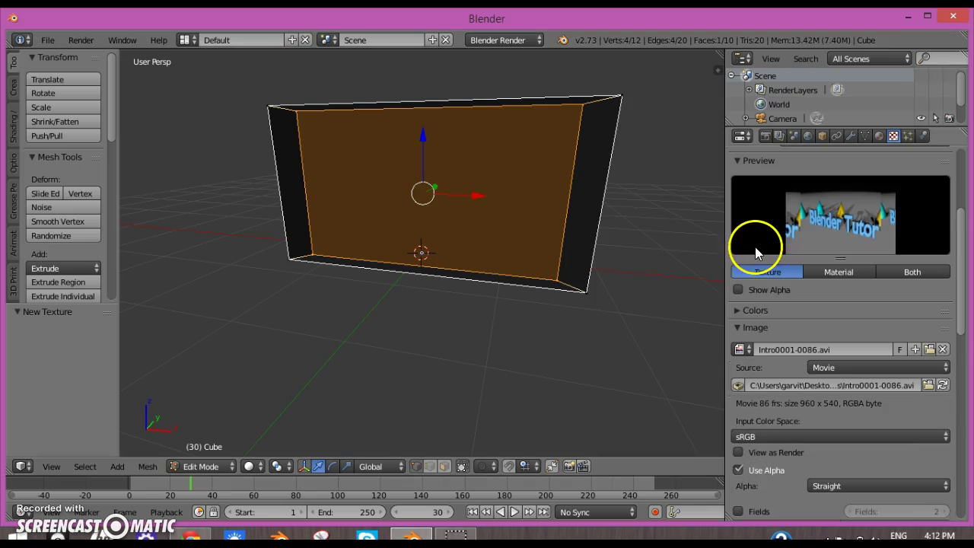
{"action": "scroll", "coordinate": [832, 251], "scroll_direction": "down", "scroll_amount": 1}
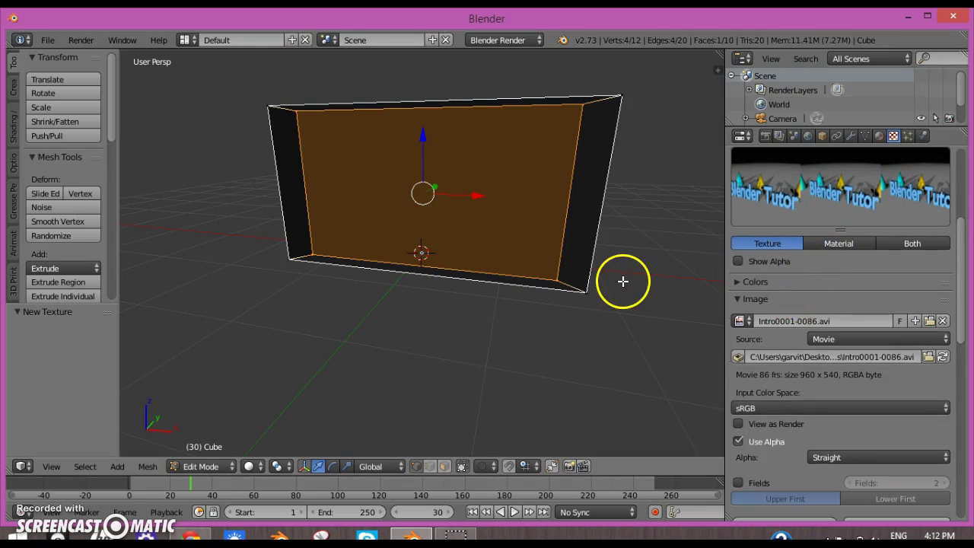
{"action": "middle_click_drag", "start_coordinate": [621, 278], "coordinate": [645, 272]}
{"action": "scroll", "coordinate": [805, 288], "scroll_direction": "down", "scroll_amount": 2}
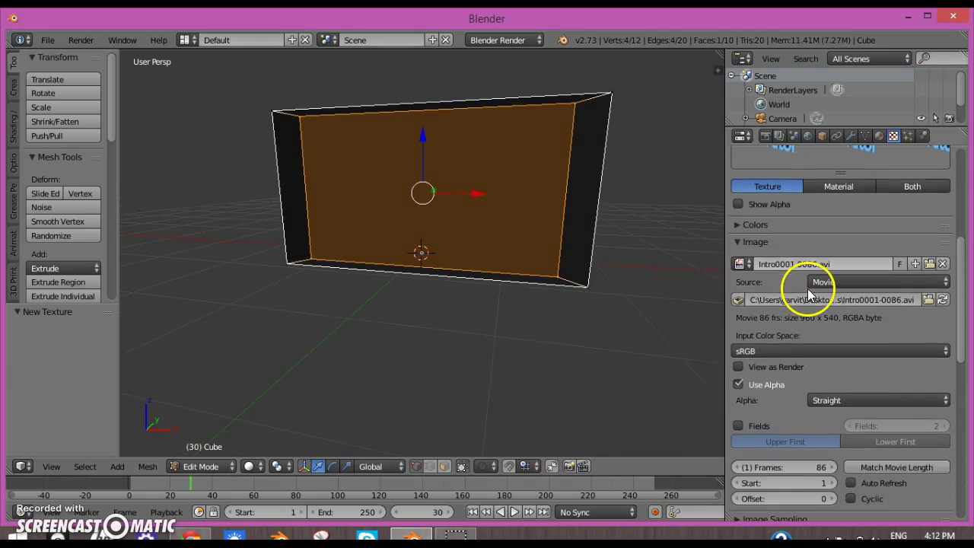
{"action": "scroll", "coordinate": [764, 306], "scroll_direction": "down", "scroll_amount": 4}
{"action": "scroll", "coordinate": [764, 307], "scroll_direction": "down", "scroll_amount": 3}
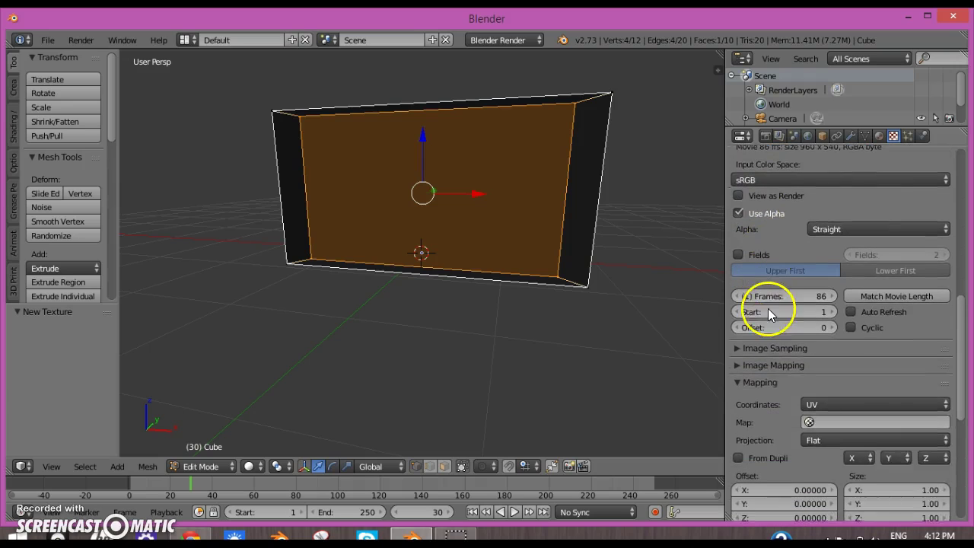
{"action": "left_click", "coordinate": [850, 376]}
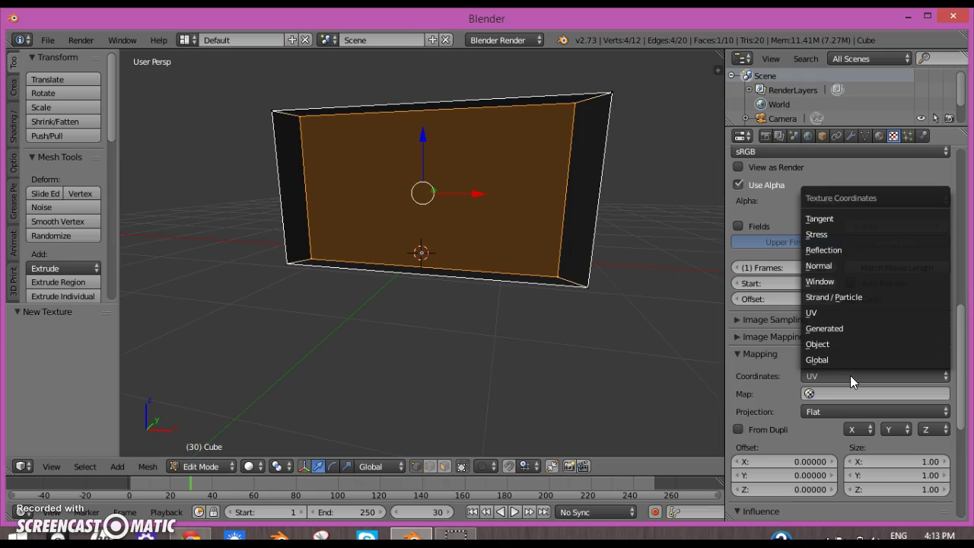
{"action": "left_click", "coordinate": [850, 376]}
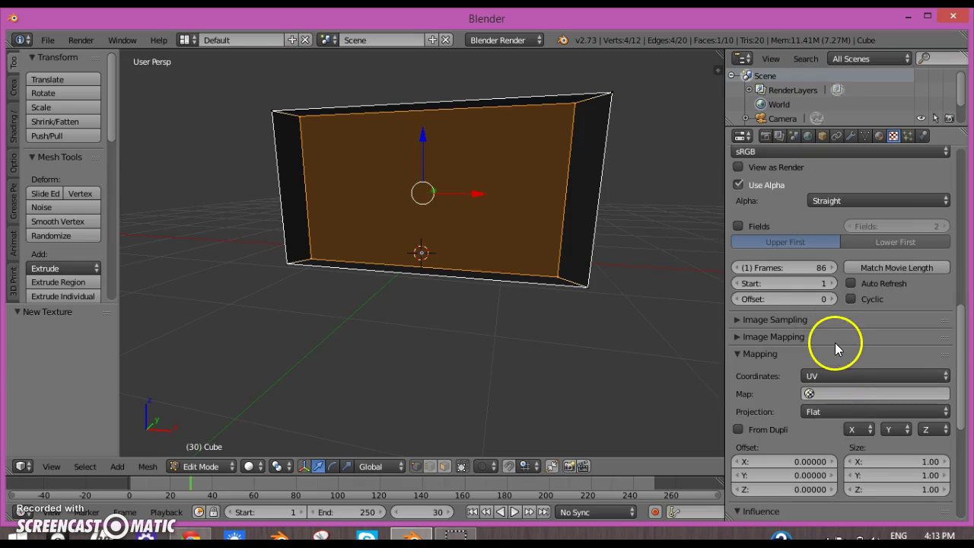
- Match the texture's frame count to the movie's 86-frame length
{"action": "scroll", "coordinate": [833, 340], "scroll_direction": "down", "scroll_amount": 4}
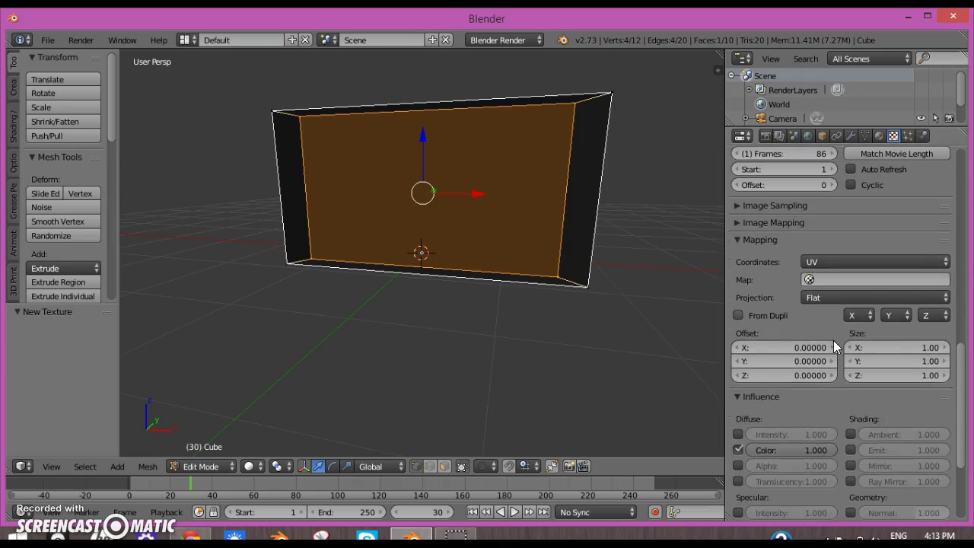
{"action": "scroll", "coordinate": [833, 340], "scroll_direction": "up", "scroll_amount": 2}
{"action": "scroll", "coordinate": [834, 340], "scroll_direction": "up", "scroll_amount": 2}
{"action": "left_click", "coordinate": [928, 283]}
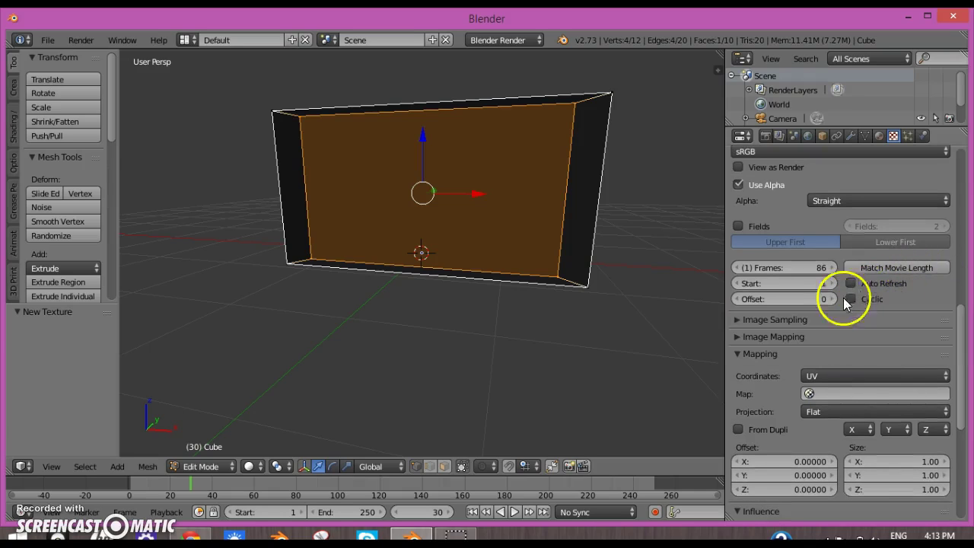
{"action": "left_click", "coordinate": [910, 269]}
{"action": "middle_click_drag", "start_coordinate": [586, 294], "coordinate": [571, 324]}
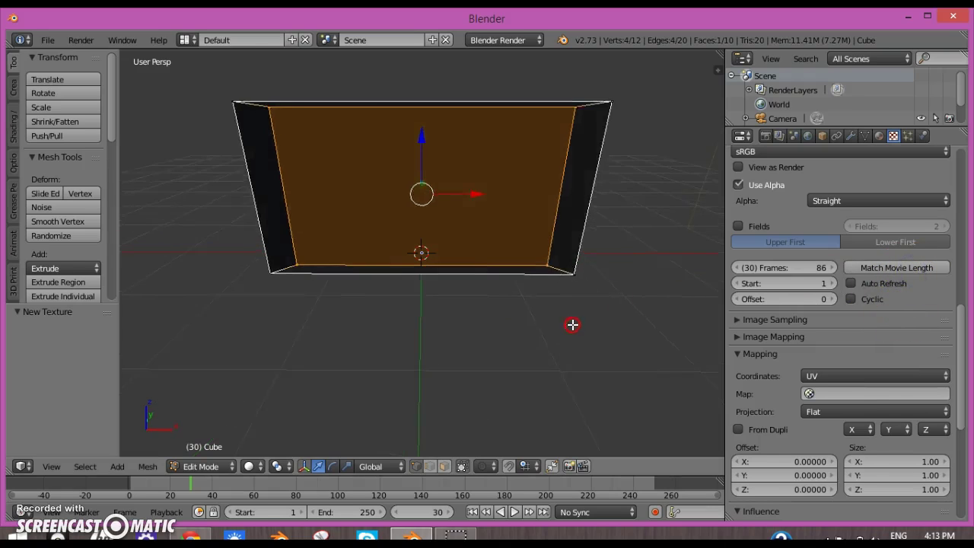
{"action": "scroll", "coordinate": [833, 312], "scroll_direction": "up", "scroll_amount": 8}
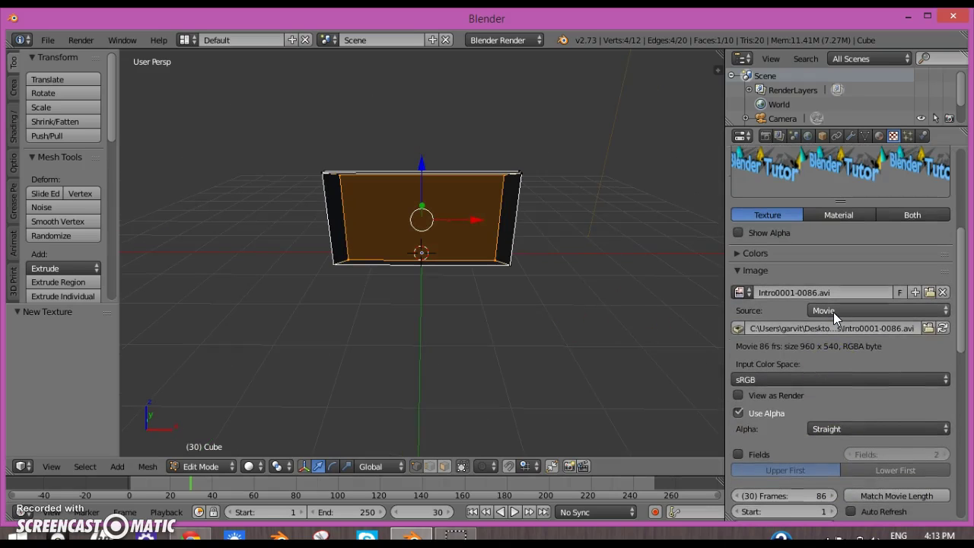
{"action": "scroll", "coordinate": [833, 312], "scroll_direction": "down", "scroll_amount": 2}
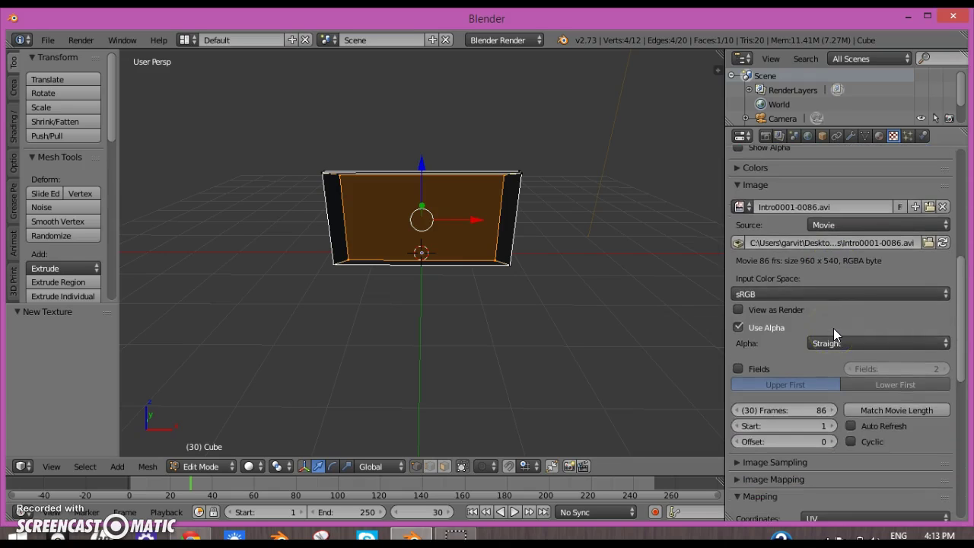
{"action": "scroll", "coordinate": [833, 334], "scroll_direction": "up", "scroll_amount": 2}
{"action": "scroll", "coordinate": [833, 327], "scroll_direction": "up", "scroll_amount": 2}
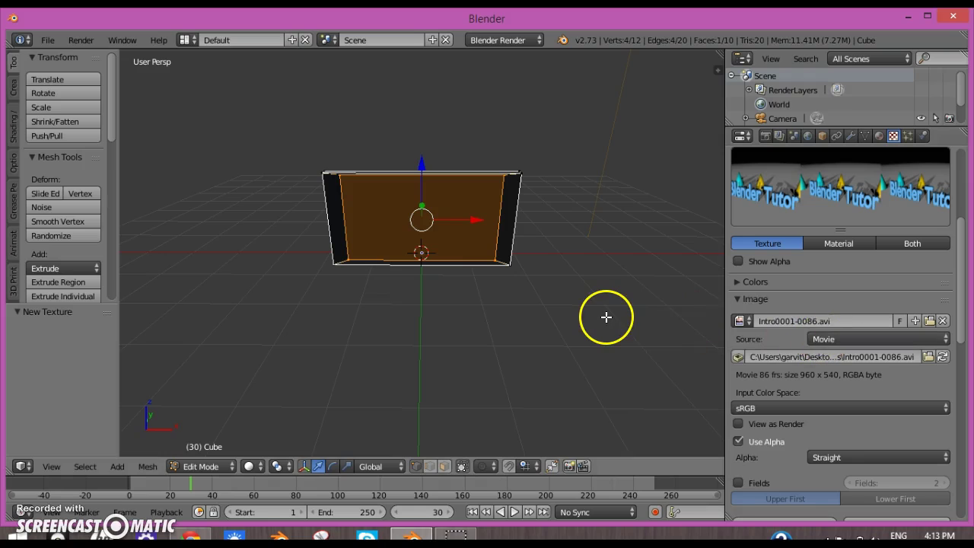
- Switch the panel to Object Mode and back into Edit Mode
{"action": "middle_click_drag", "start_coordinate": [604, 313], "coordinate": [593, 278]}
{"action": "key", "text": "Tab"}
{"action": "left_click", "coordinate": [457, 270]}
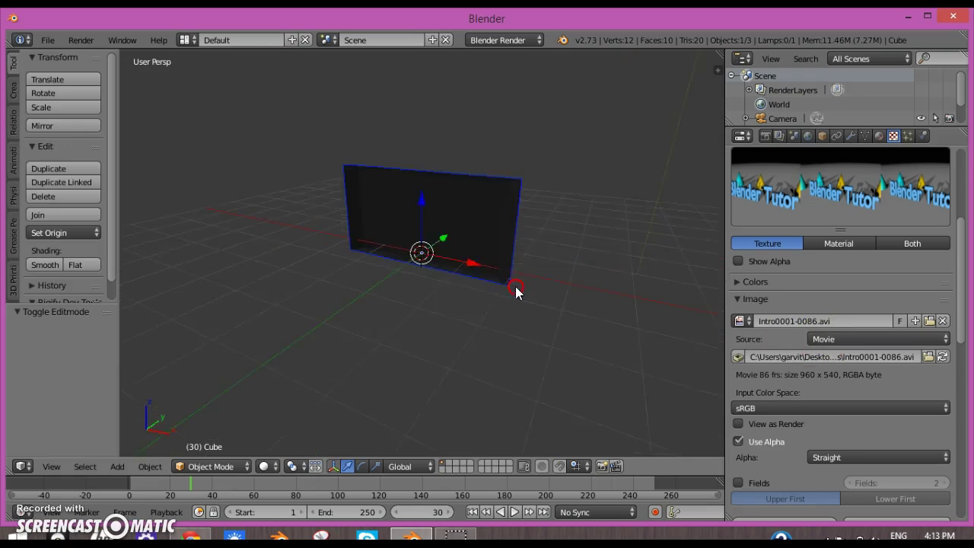
{"action": "key", "text": "Tab"}
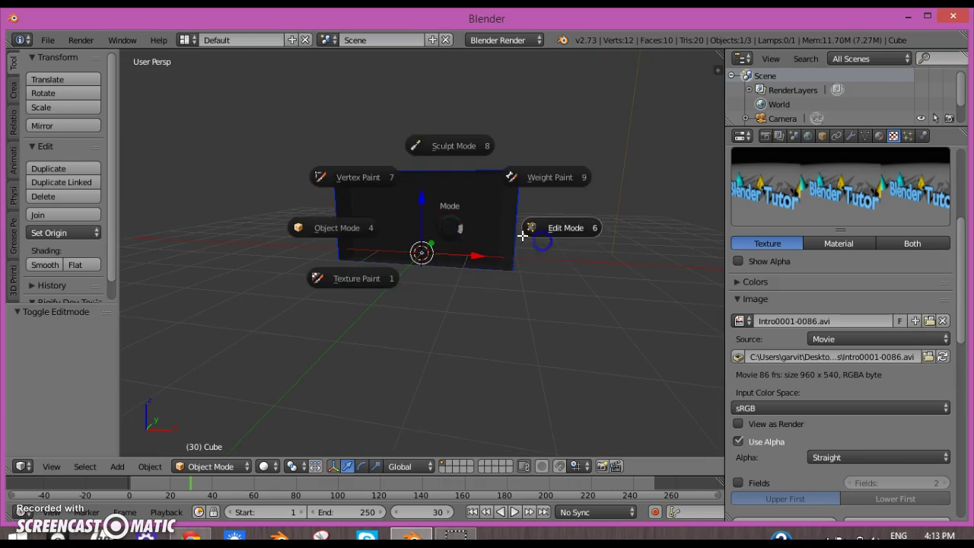
{"action": "left_click", "coordinate": [555, 221]}
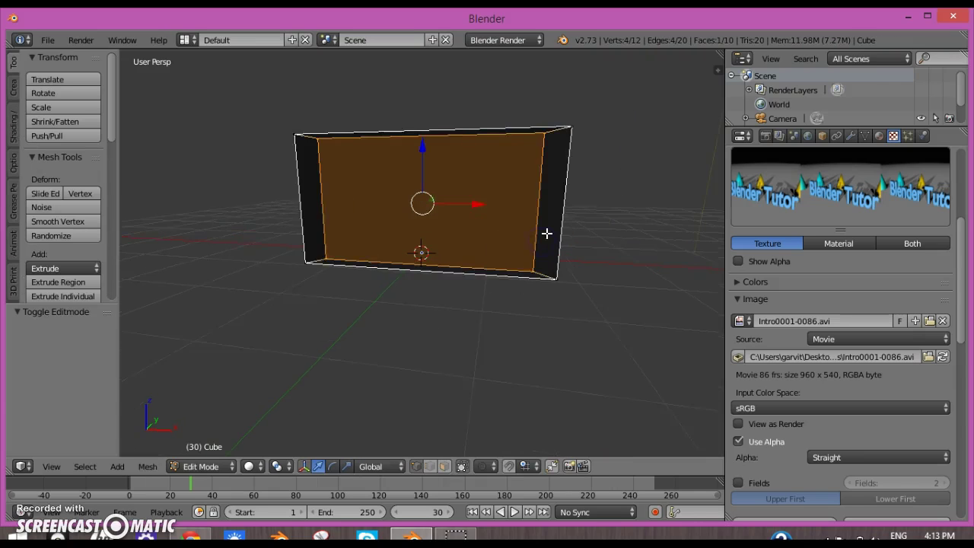
- Assign the Material.001 slot to the selected screen face
{"action": "left_click", "coordinate": [880, 135]}
{"action": "scroll", "coordinate": [840, 260], "scroll_direction": "down", "scroll_amount": 1}
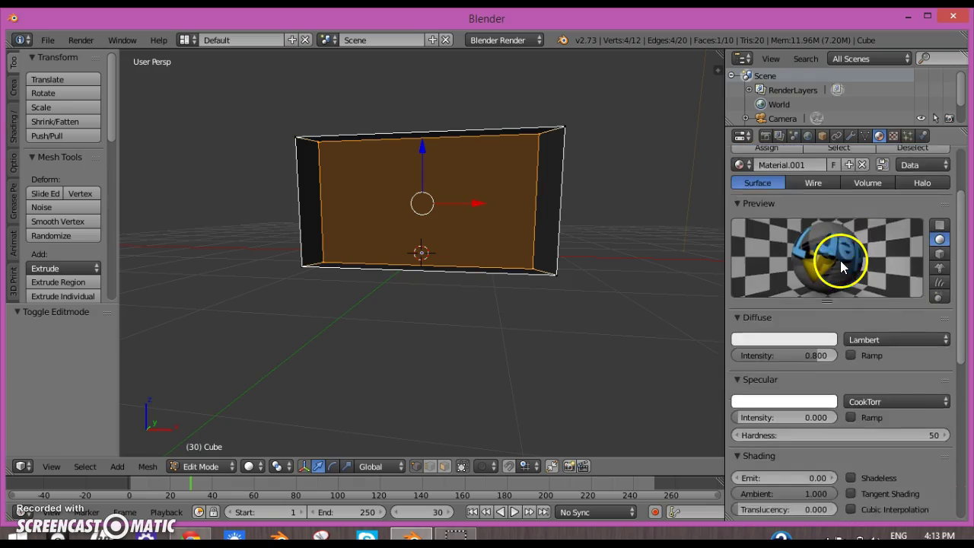
{"action": "scroll", "coordinate": [935, 163], "scroll_direction": "up", "scroll_amount": 2}
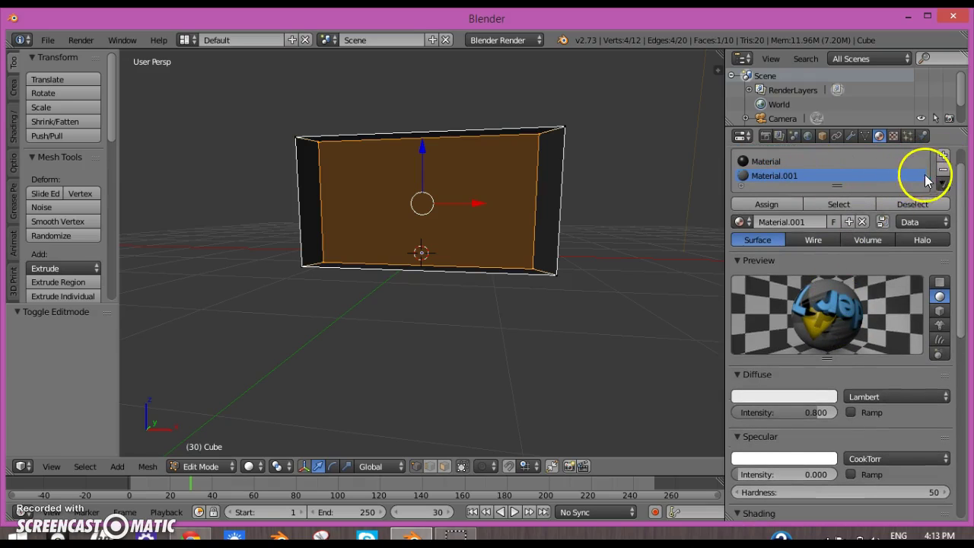
{"action": "left_click", "coordinate": [791, 162]}
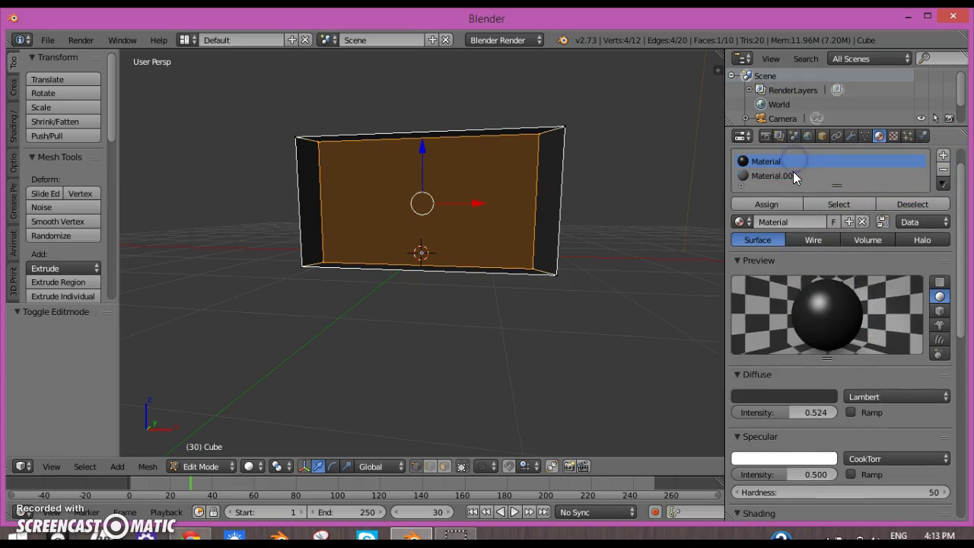
{"action": "left_click", "coordinate": [793, 176]}
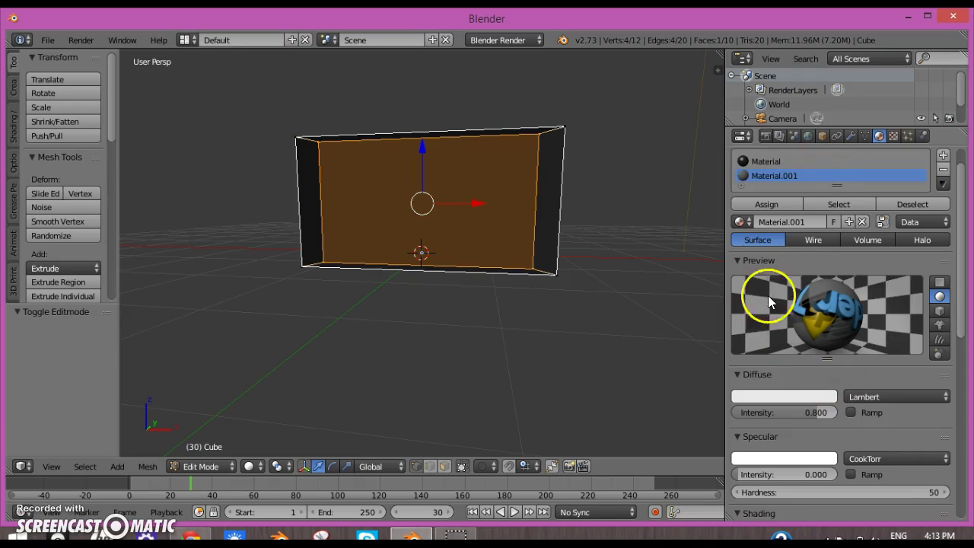
{"action": "left_click", "coordinate": [766, 204]}
{"action": "middle_click_drag", "start_coordinate": [396, 305], "coordinate": [466, 303]}
- Return the panel to Object Mode and select the lamp
{"action": "key", "text": "Tab"}
{"action": "left_click", "coordinate": [370, 289]}
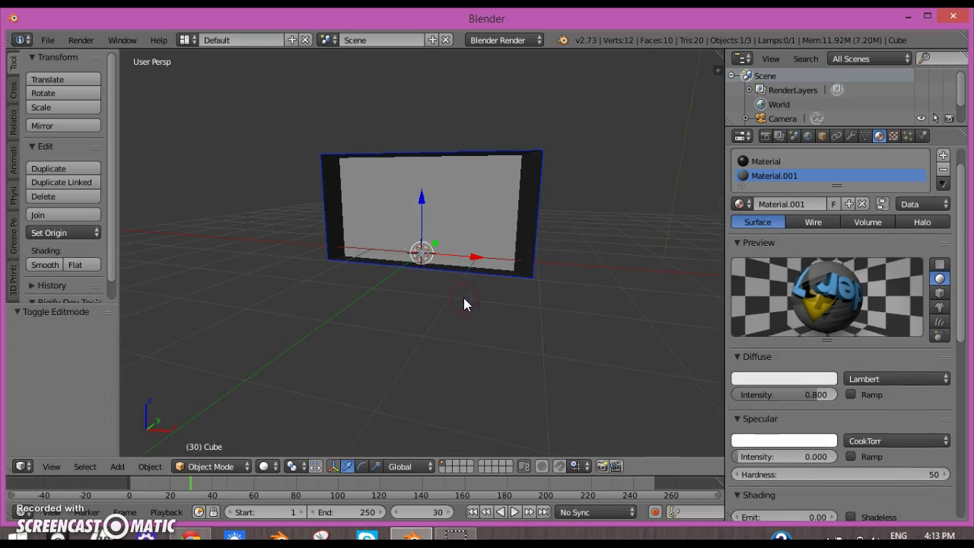
{"action": "scroll", "coordinate": [546, 247], "scroll_direction": "down", "scroll_amount": 4}
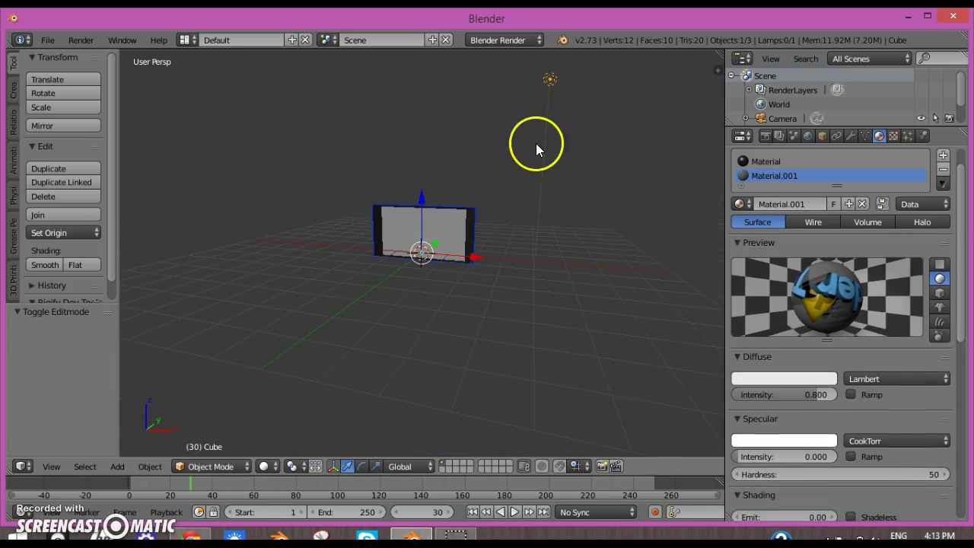
{"action": "right_click", "coordinate": [551, 82]}
- Move the lamp along Z, X, Y and Z toward the front of the screen
{"action": "key", "text": "g"}
{"action": "key", "text": "z"}
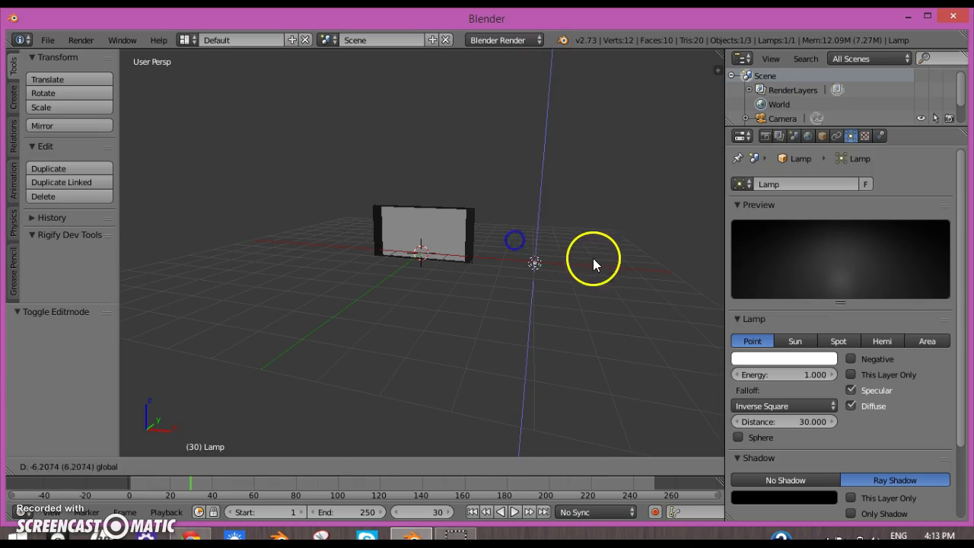
{"action": "left_click", "coordinate": [590, 261]}
{"action": "key", "text": "g"}
{"action": "key", "text": "x"}
{"action": "left_click", "coordinate": [412, 241]}
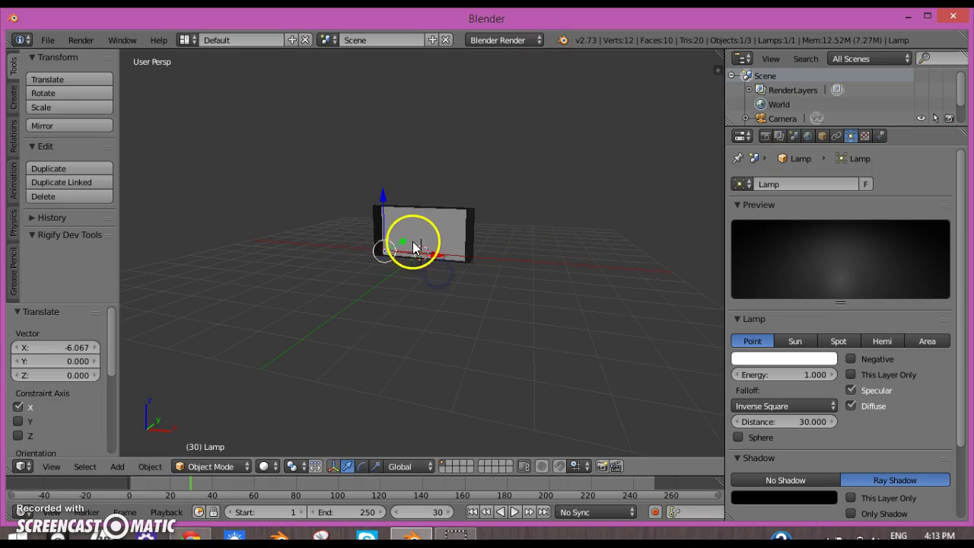
{"action": "key", "text": "g"}
{"action": "key", "text": "y"}
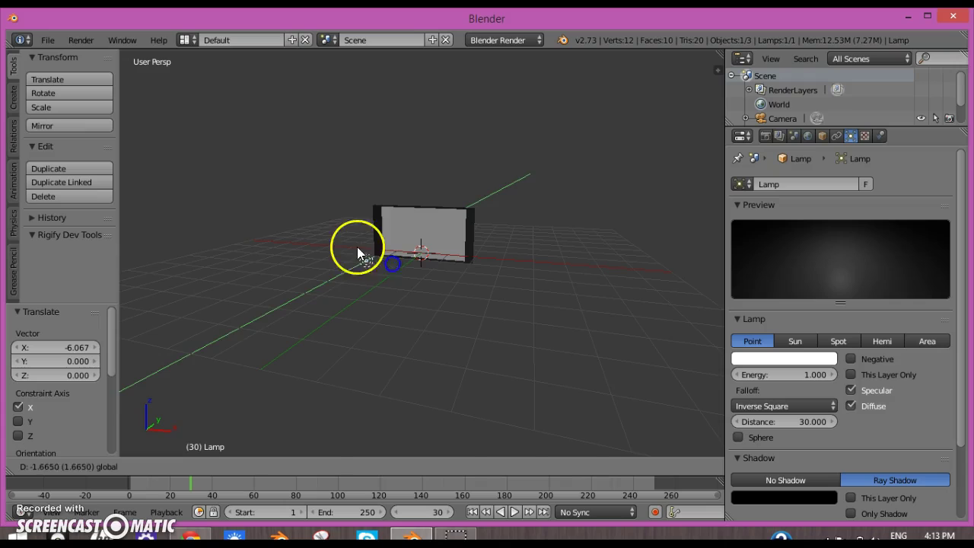
{"action": "left_click", "coordinate": [356, 247]}
{"action": "key", "text": "g"}
{"action": "key", "text": "z"}
{"action": "left_click", "coordinate": [375, 185]}
- Fine-tune the lamp's X position to 0.852, just in front of the screen's centre
{"action": "key", "text": "g"}
{"action": "key", "text": "x"}
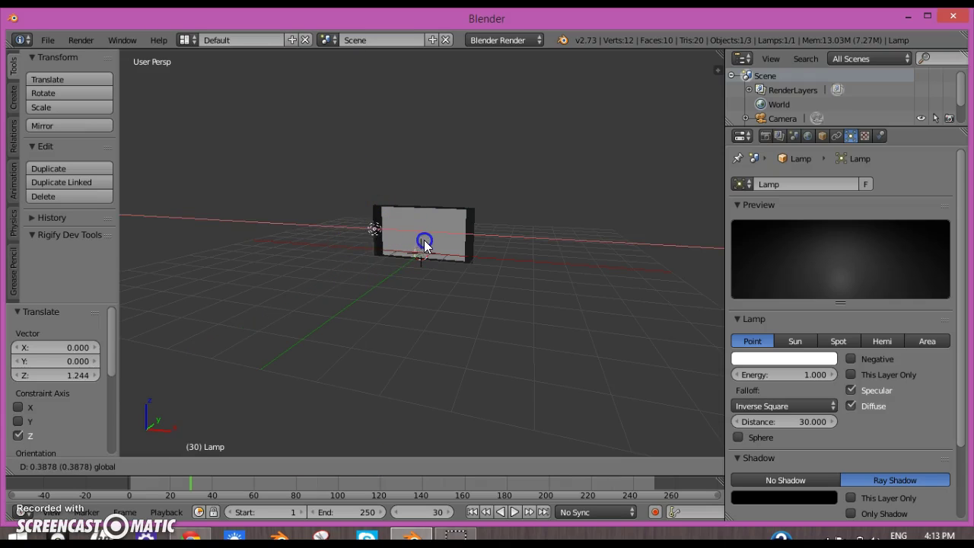
{"action": "left_click", "coordinate": [446, 253]}
{"action": "middle_click_drag", "start_coordinate": [537, 245], "coordinate": [505, 227]}
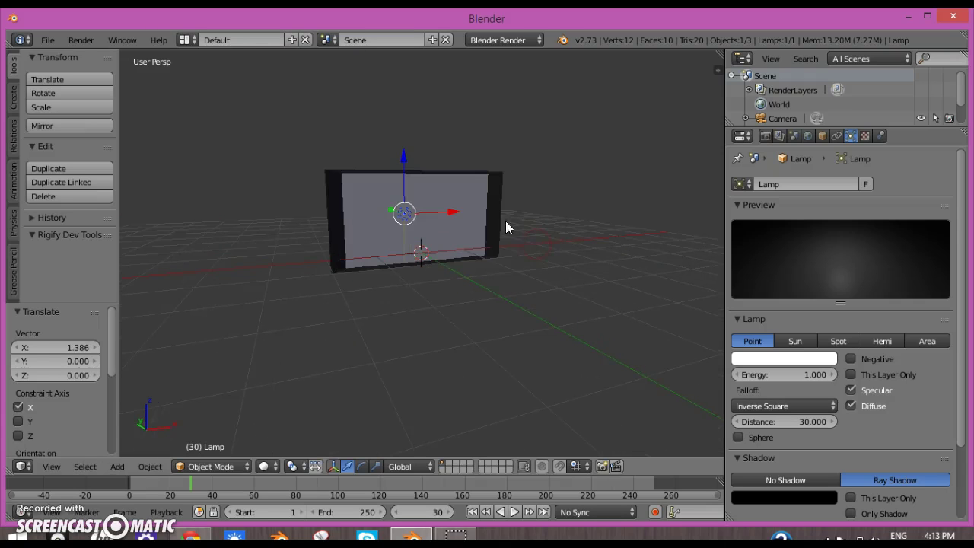
{"action": "middle_click_drag", "start_coordinate": [447, 243], "coordinate": [434, 228]}
{"action": "key", "text": "g"}
{"action": "key", "text": "x"}
{"action": "left_click", "coordinate": [507, 266]}
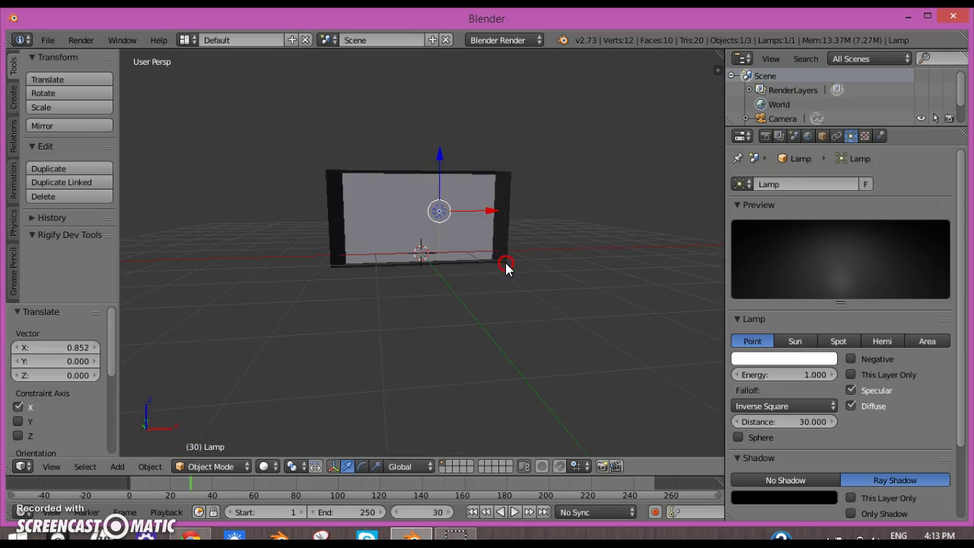
- Change the lamp to a Sun lamp and switch the viewport to Textured shading
{"action": "left_click", "coordinate": [793, 344]}
{"action": "mouse_move", "coordinate": [669, 320]}
{"action": "middle_mouse_down"}
{"action": "mouse_move", "coordinate": [652, 304]}
{"action": "mouse_move", "coordinate": [676, 330]}
{"action": "middle_mouse_up"}
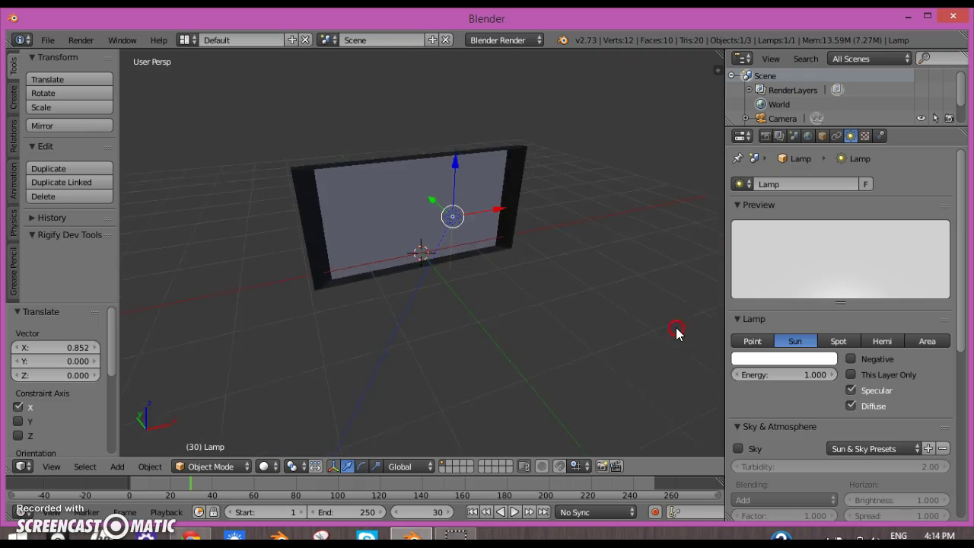
{"action": "middle_click_drag", "start_coordinate": [472, 341], "coordinate": [556, 258]}
{"action": "left_click", "coordinate": [275, 466]}
{"action": "left_click", "coordinate": [283, 399]}
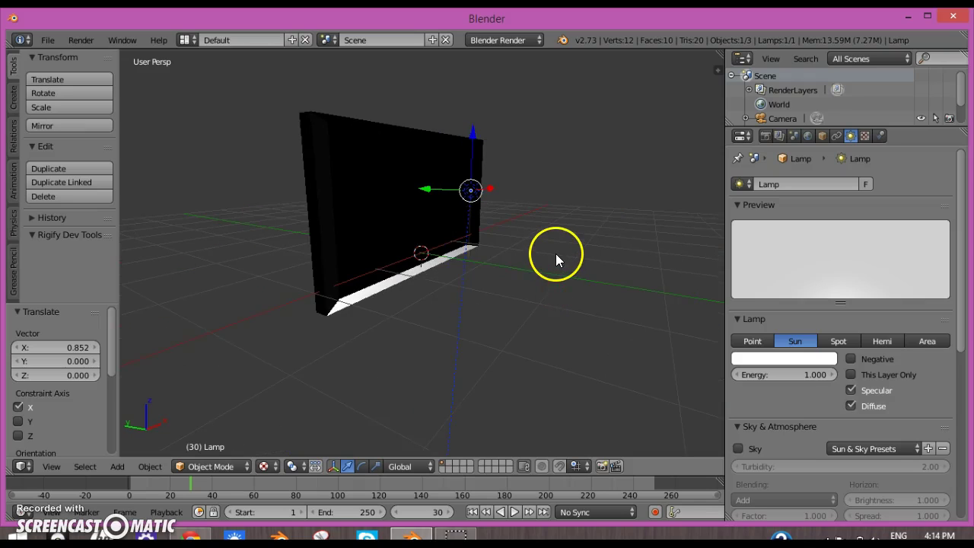
- Rotate the sun lamp 68.184° and switch the viewport to Material shading
{"action": "key", "text": "r"}
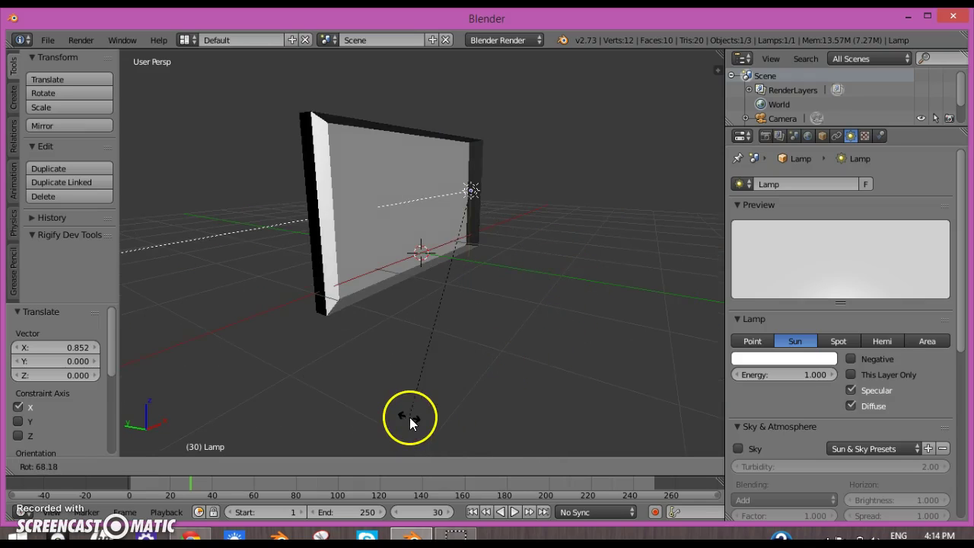
{"action": "left_click", "coordinate": [409, 417]}
{"action": "middle_click_drag", "start_coordinate": [406, 413], "coordinate": [328, 346]}
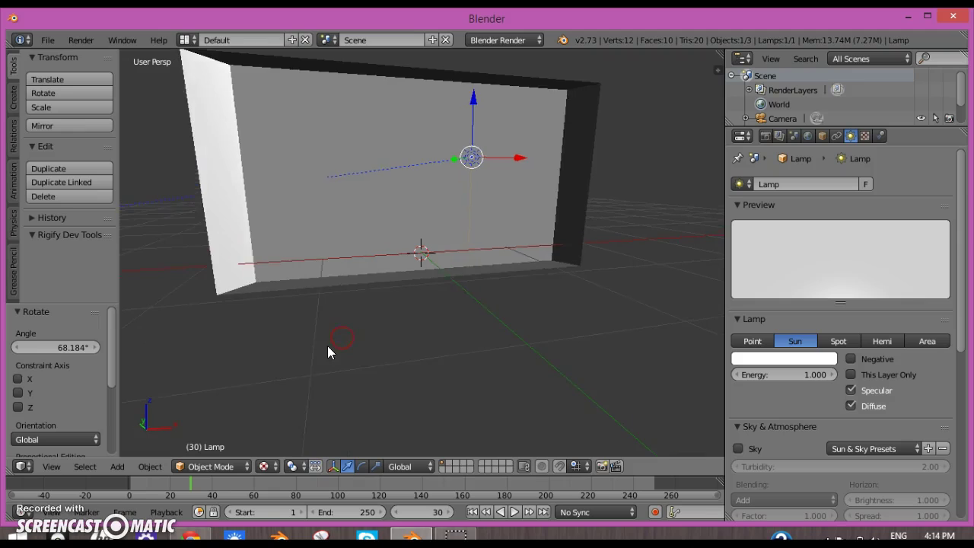
{"action": "scroll", "coordinate": [327, 345], "scroll_direction": "down", "scroll_amount": 3}
{"action": "left_click", "coordinate": [264, 466]}
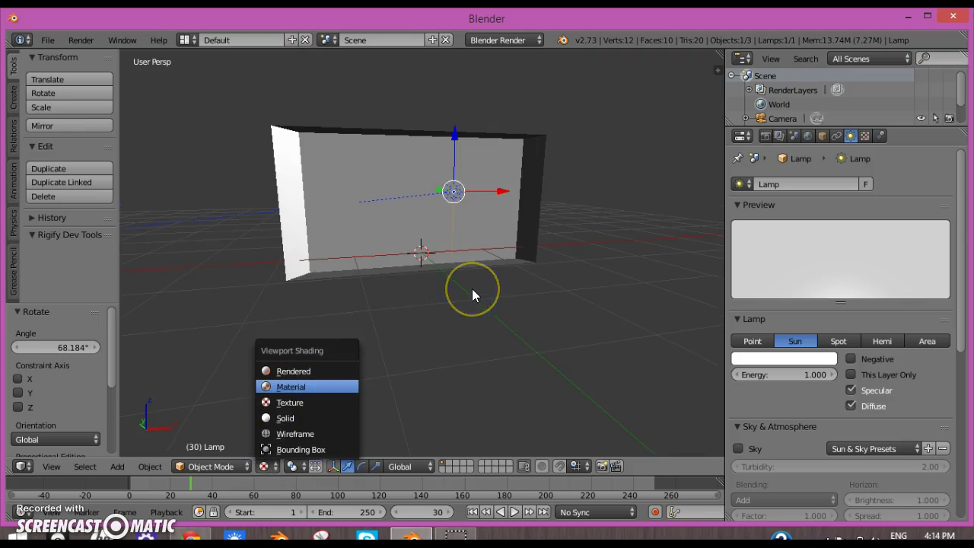
{"action": "key", "text": "Return"}
- Switch from Material to Solid shading so the TV screen turns plain grey
{"action": "middle_click_drag", "start_coordinate": [471, 289], "coordinate": [491, 217]}
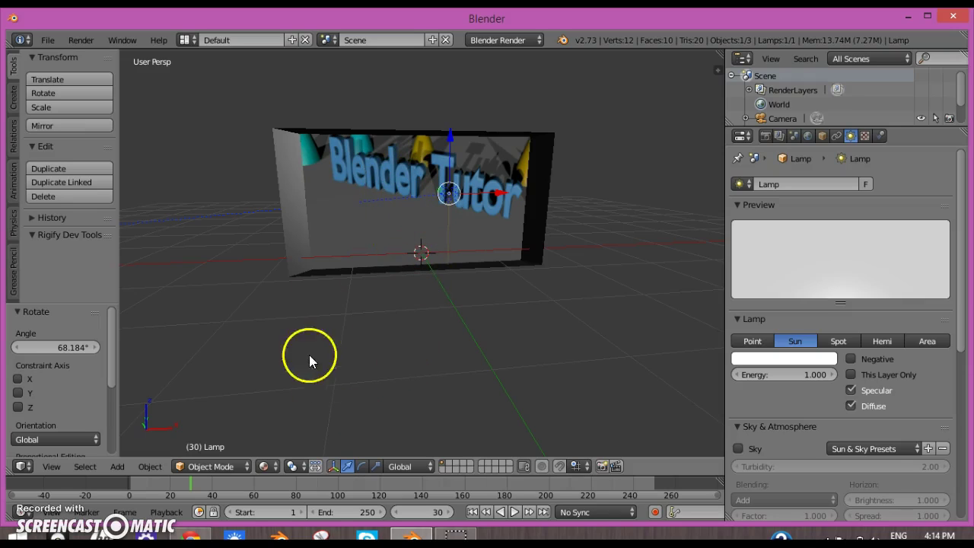
{"action": "left_click", "coordinate": [266, 466]}
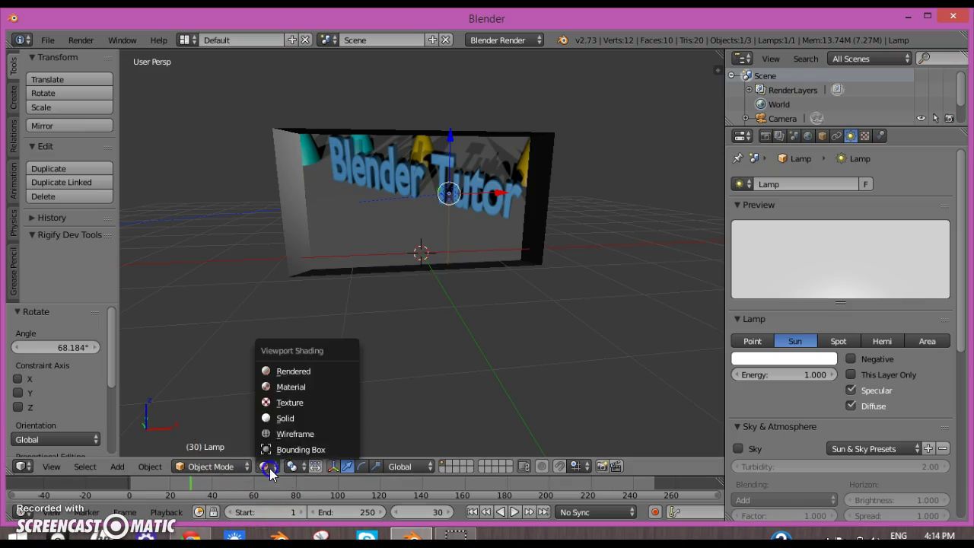
{"action": "left_click", "coordinate": [277, 418]}
{"action": "scroll", "coordinate": [423, 370], "scroll_direction": "down", "scroll_amount": 5}
{"action": "middle_click_drag", "start_coordinate": [350, 362], "coordinate": [457, 381]}
{"action": "scroll", "coordinate": [406, 207], "scroll_direction": "up", "scroll_amount": 5}
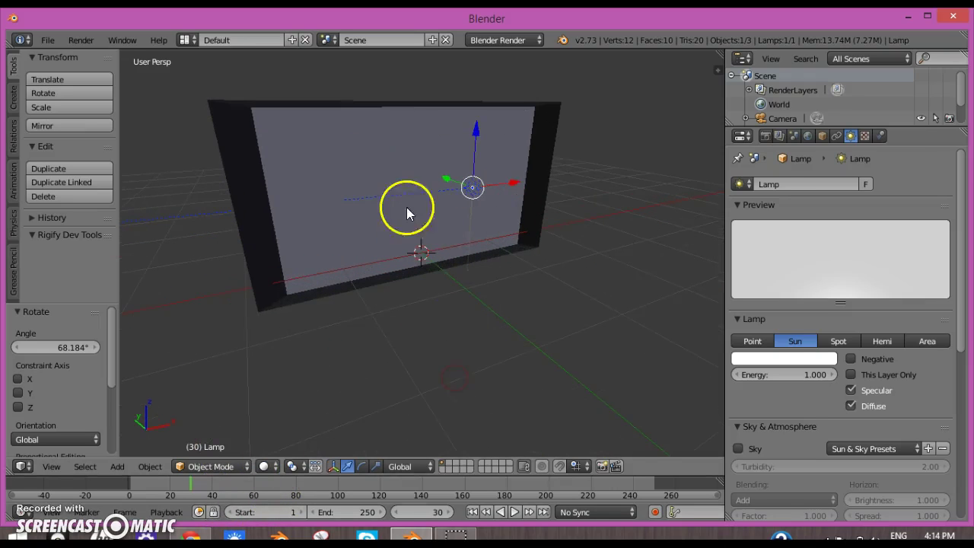
- Select the TV panel and review its Texture settings: movie source with UV coordinates
{"action": "right_click", "coordinate": [398, 184]}
{"action": "scroll", "coordinate": [400, 191], "scroll_direction": "down", "scroll_amount": 2}
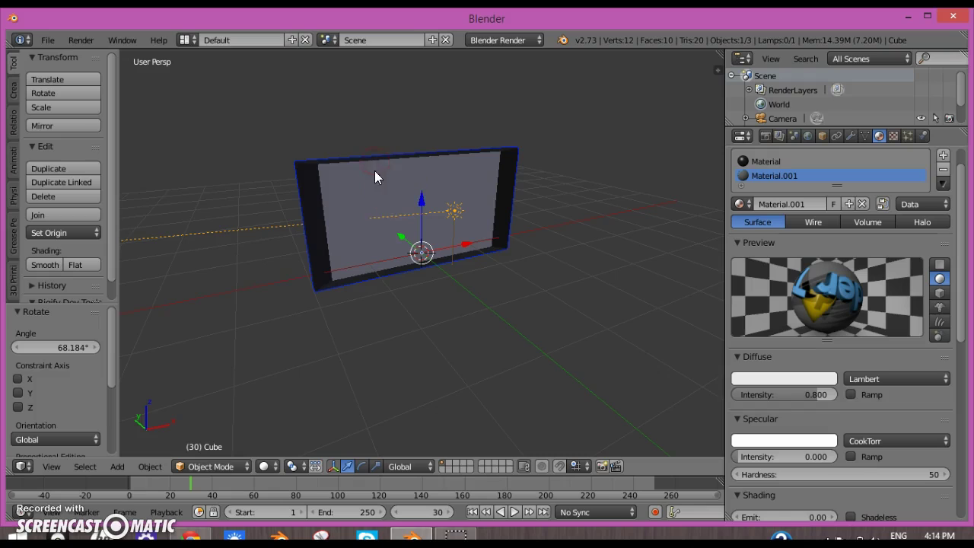
{"action": "middle_click_drag", "start_coordinate": [528, 256], "coordinate": [700, 218]}
{"action": "scroll", "coordinate": [818, 203], "scroll_direction": "down", "scroll_amount": 3}
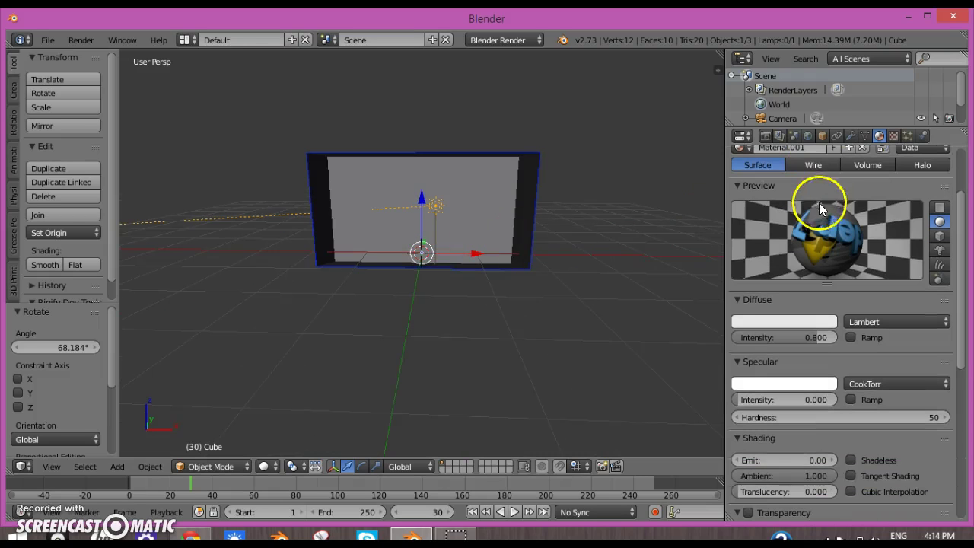
{"action": "scroll", "coordinate": [831, 228], "scroll_direction": "up", "scroll_amount": 3}
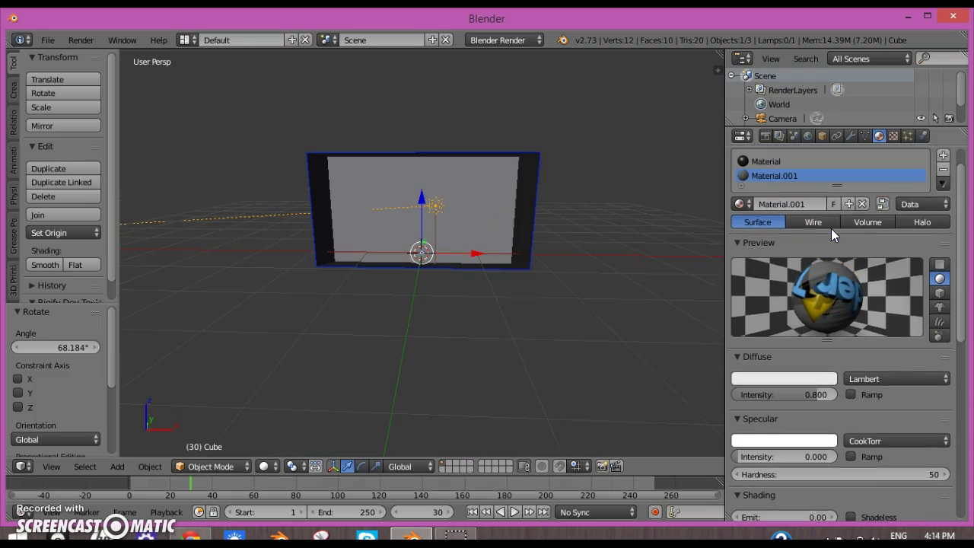
{"action": "left_click", "coordinate": [894, 137]}
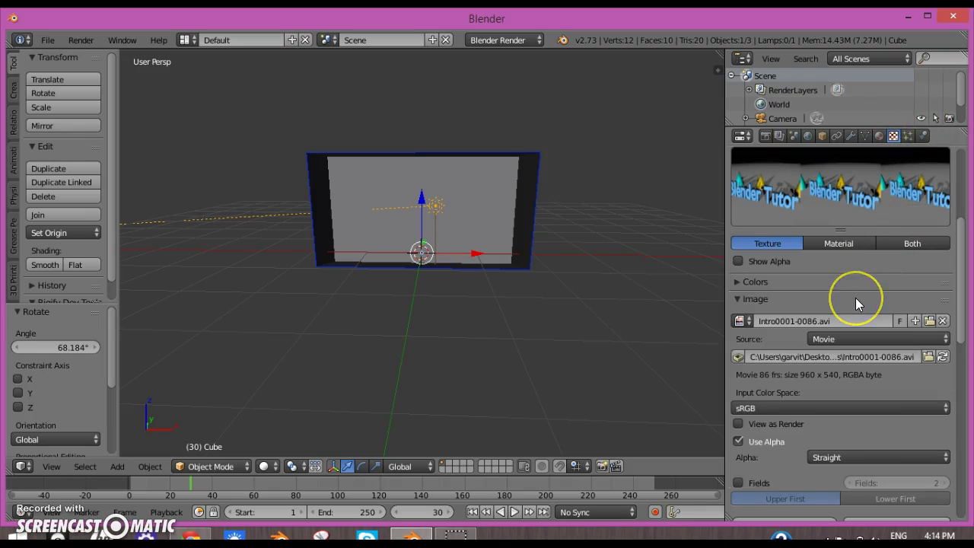
{"action": "scroll", "coordinate": [855, 298], "scroll_direction": "down", "scroll_amount": 4}
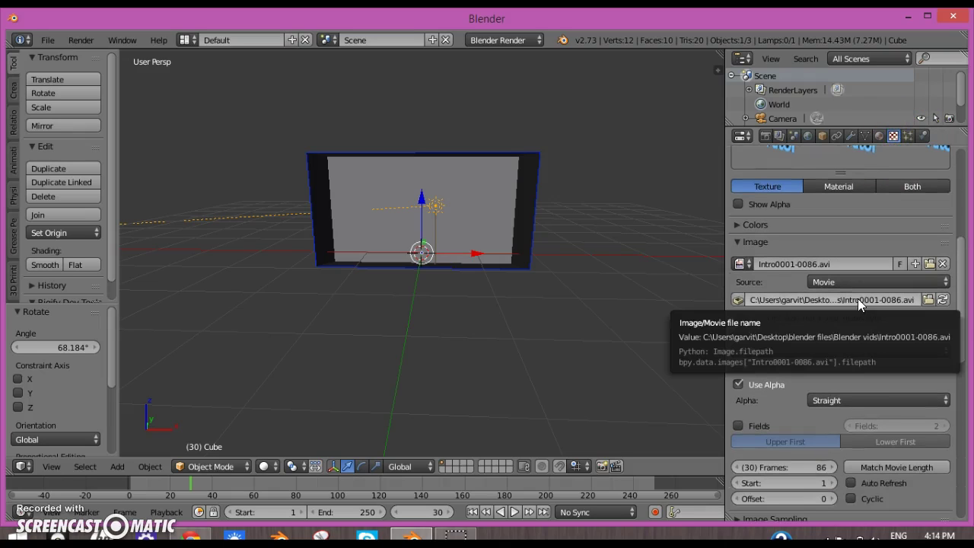
{"action": "scroll", "coordinate": [858, 321], "scroll_direction": "down", "scroll_amount": 4}
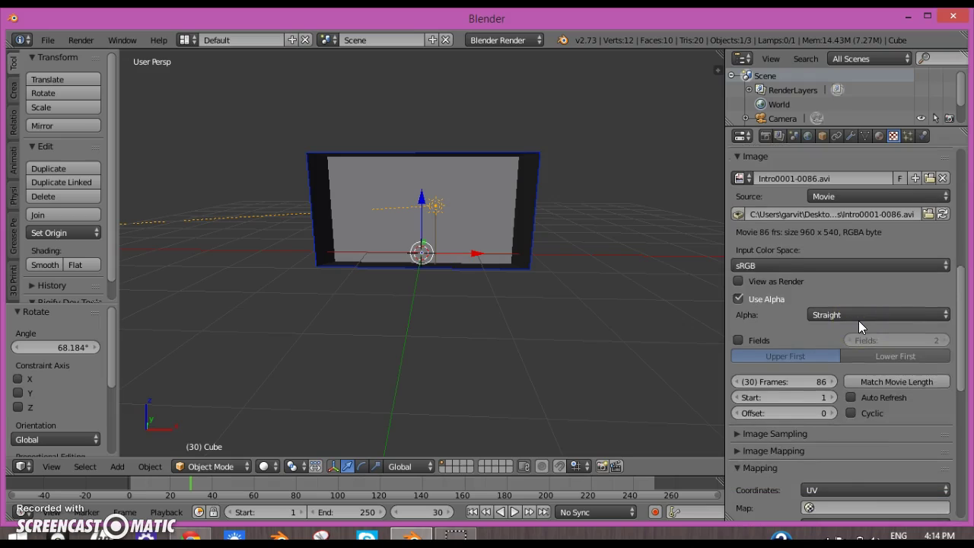
{"action": "scroll", "coordinate": [858, 320], "scroll_direction": "down", "scroll_amount": 2}
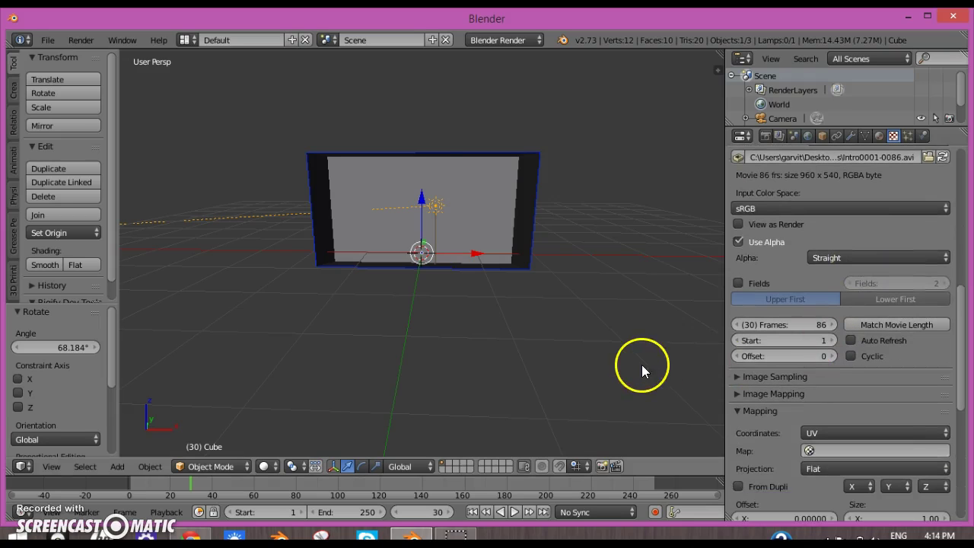
{"action": "middle_click_drag", "start_coordinate": [641, 349], "coordinate": [651, 350]}
{"action": "scroll", "coordinate": [813, 360], "scroll_direction": "down", "scroll_amount": 3}
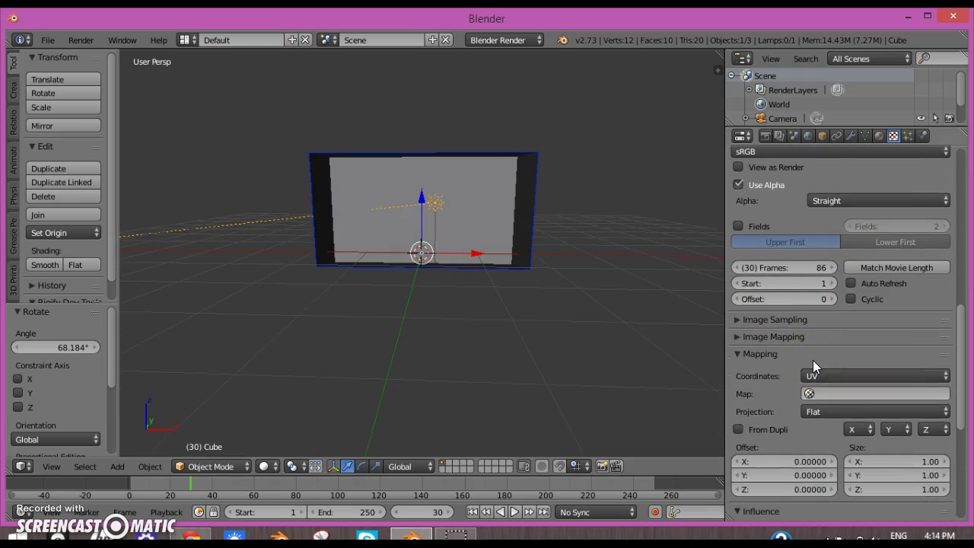
{"action": "scroll", "coordinate": [812, 359], "scroll_direction": "down", "scroll_amount": 7}
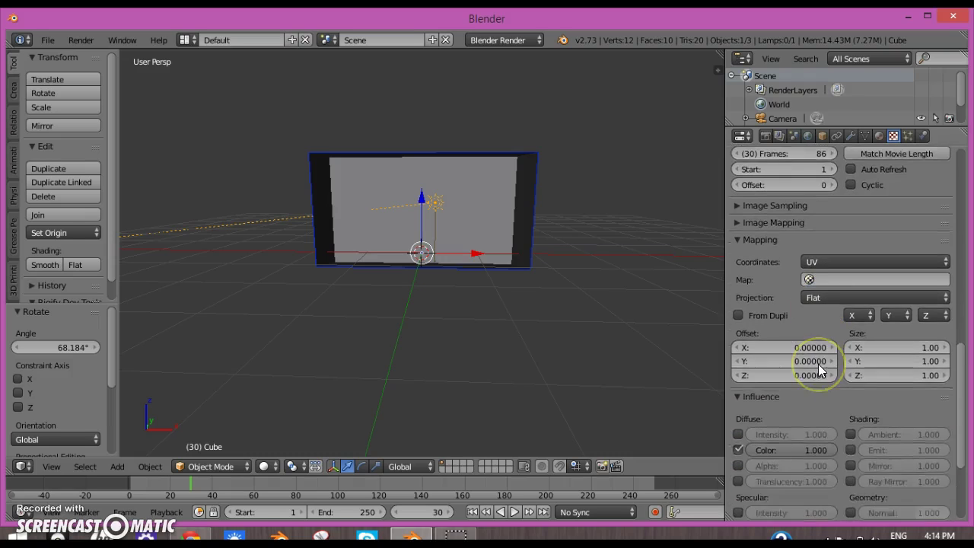
{"action": "scroll", "coordinate": [818, 363], "scroll_direction": "down", "scroll_amount": 5}
{"action": "scroll", "coordinate": [819, 363], "scroll_direction": "up", "scroll_amount": 5}
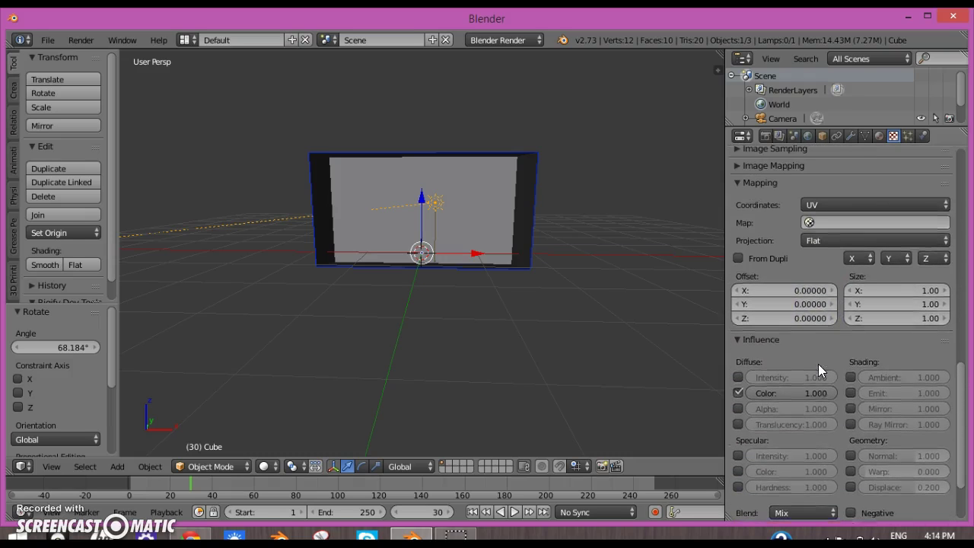
- Switch the TV panel into Edit Mode
{"action": "middle_click", "coordinate": [597, 334]}
{"action": "middle_click_drag", "start_coordinate": [597, 335], "coordinate": [517, 232]}
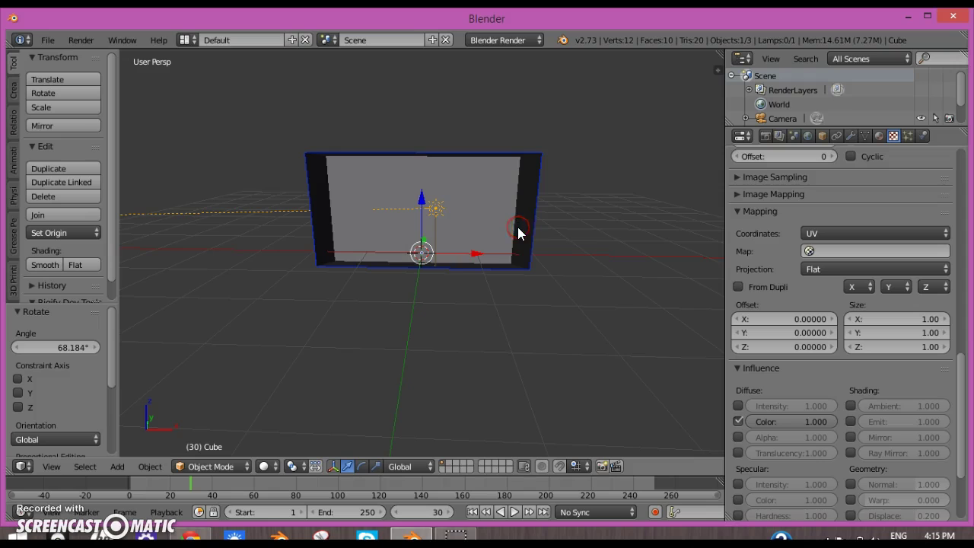
{"action": "key", "text": "Tab"}
{"action": "left_click", "coordinate": [541, 231]}
- Select the front screen face and project its UVs from the front view, fitted to bounds
{"action": "right_click", "coordinate": [537, 230]}
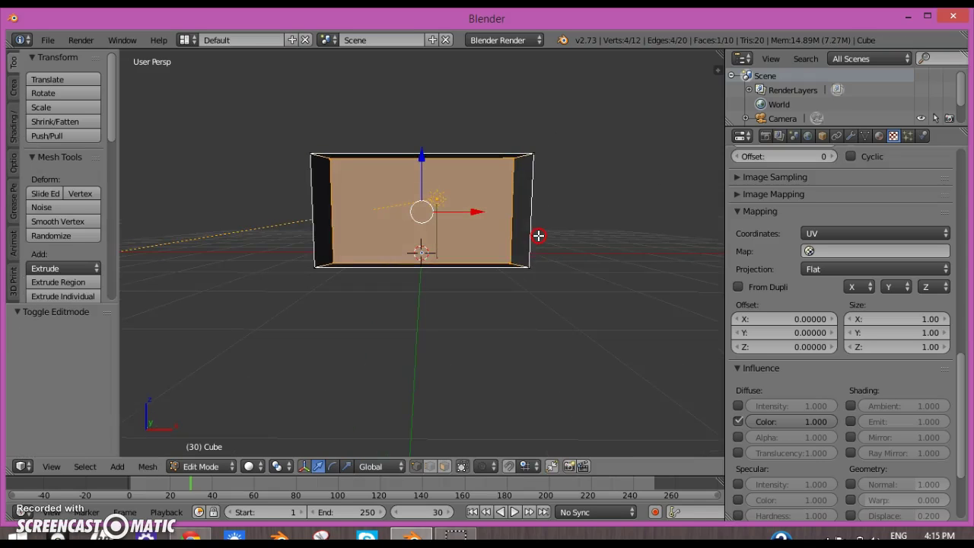
{"action": "key", "text": "KP_1"}
{"action": "scroll", "coordinate": [537, 229], "scroll_direction": "up", "scroll_amount": 2}
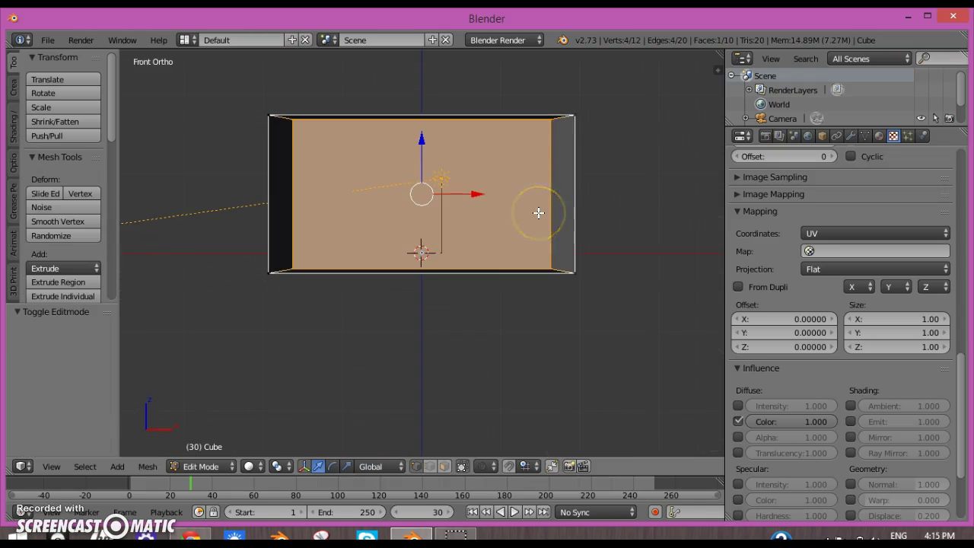
{"action": "key", "text": "u"}
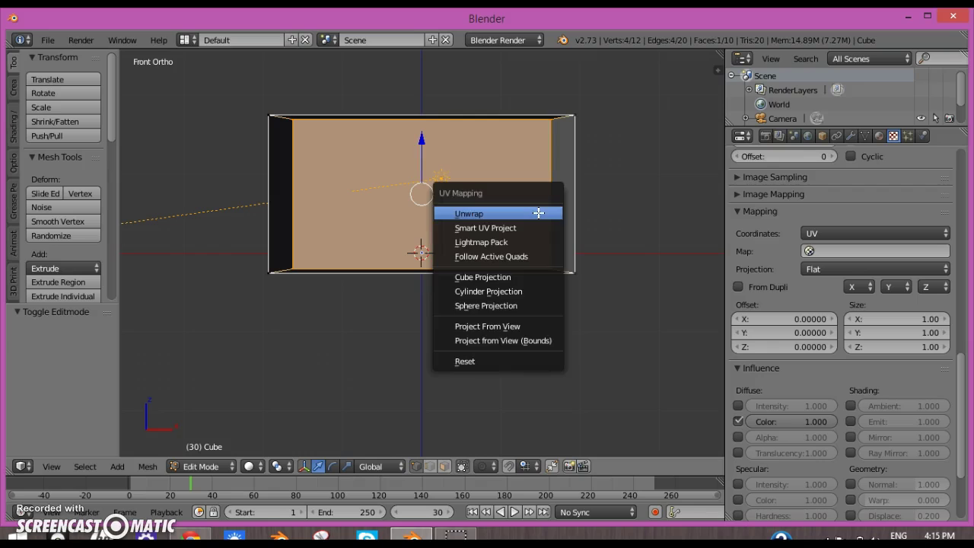
{"action": "left_click", "coordinate": [529, 341]}
- Preview the panel in Material shading, return to Object Mode, and view it from the front
{"action": "middle_click_drag", "start_coordinate": [516, 251], "coordinate": [523, 272]}
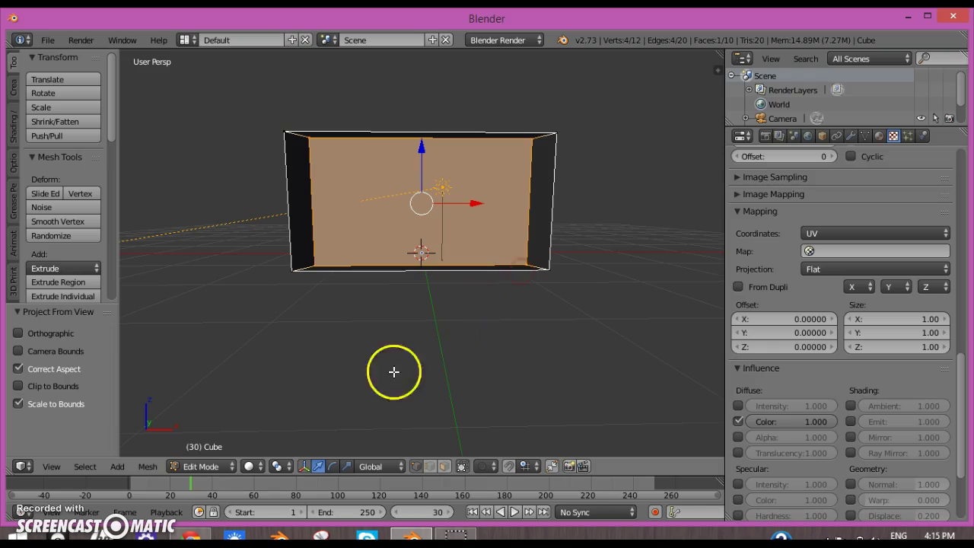
{"action": "left_click", "coordinate": [250, 467]}
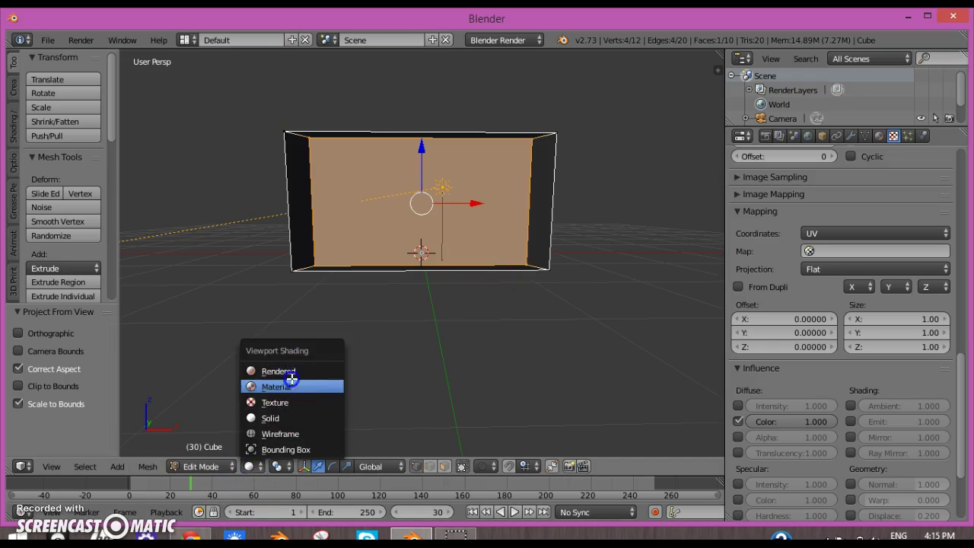
{"action": "left_click", "coordinate": [263, 380]}
{"action": "scroll", "coordinate": [401, 285], "scroll_direction": "up", "scroll_amount": 2}
{"action": "key", "text": "Tab"}
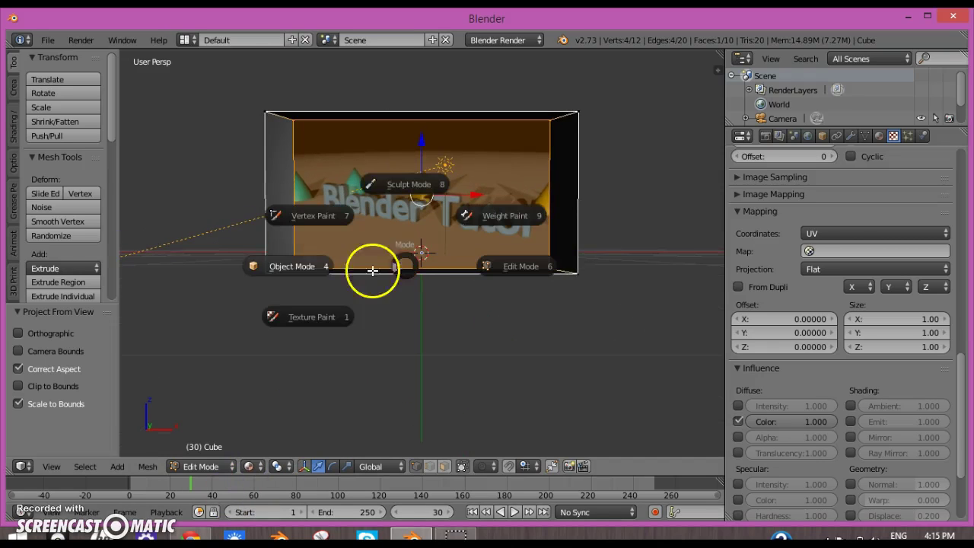
{"action": "left_click", "coordinate": [385, 263]}
{"action": "middle_click_drag", "start_coordinate": [419, 289], "coordinate": [556, 300]}
{"action": "key", "text": "KP_1"}
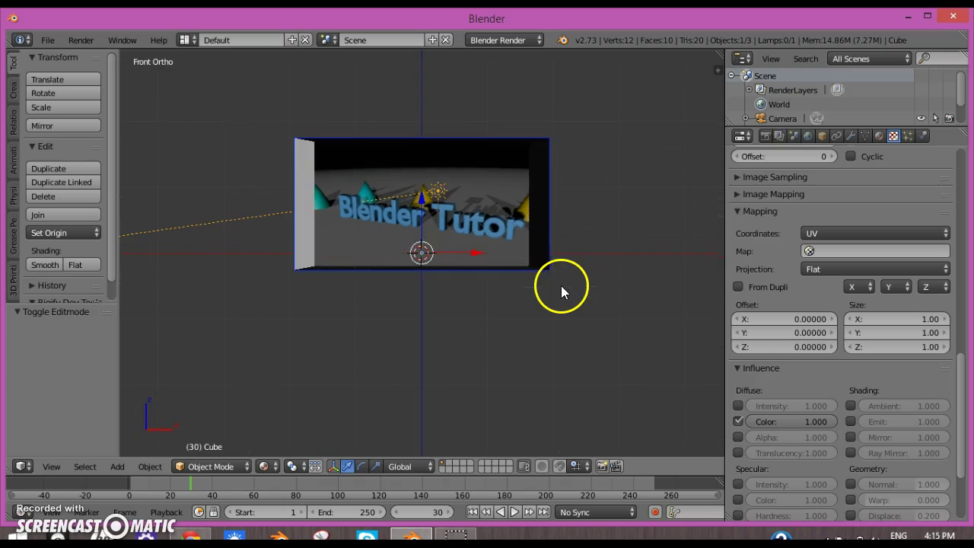
- Play the animation in the Timeline, then stop it after about a second
{"action": "scroll", "coordinate": [559, 209], "scroll_direction": "up", "scroll_amount": 1}
{"action": "middle_click_drag", "start_coordinate": [563, 219], "coordinate": [544, 233]}
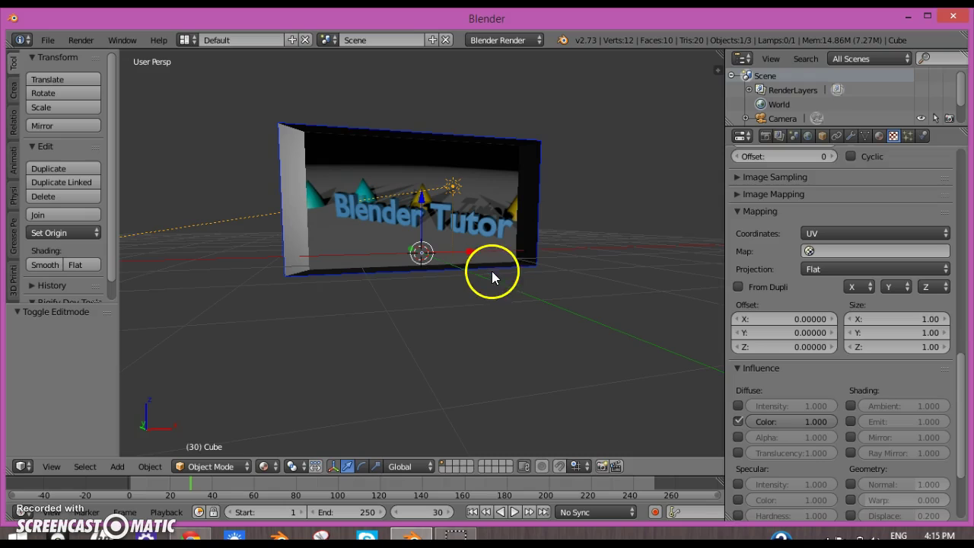
{"action": "scroll", "coordinate": [455, 281], "scroll_direction": "up", "scroll_amount": 2}
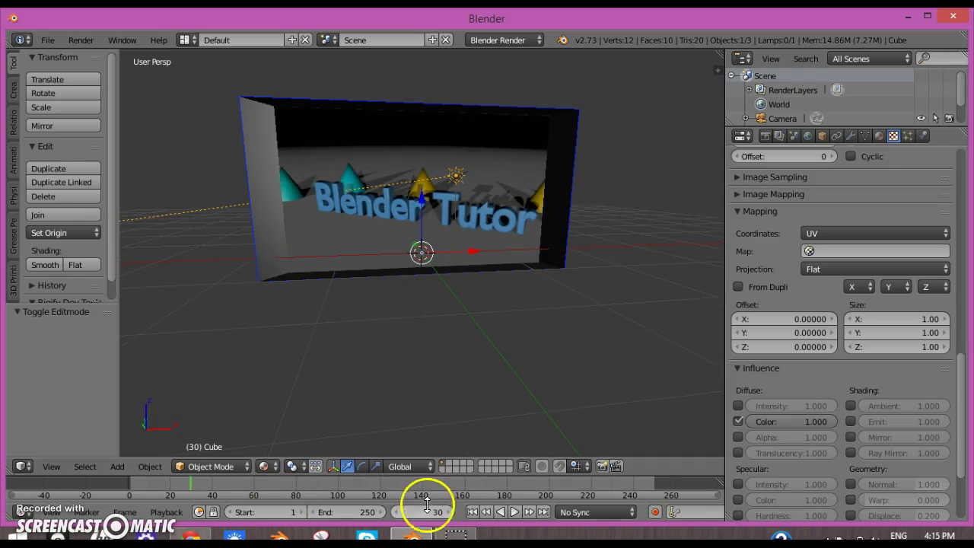
{"action": "left_click", "coordinate": [510, 512]}
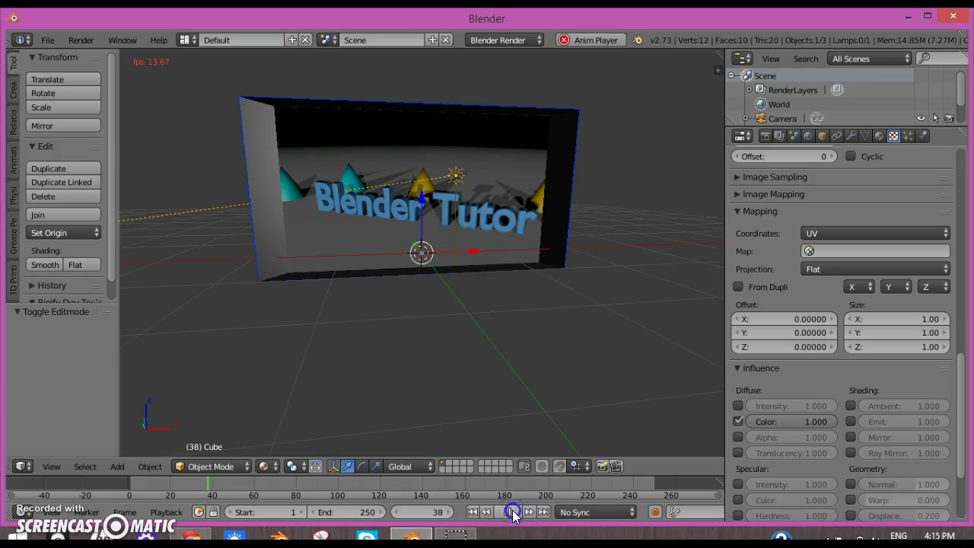
{"action": "left_click", "coordinate": [472, 512]}
{"action": "left_click", "coordinate": [267, 466]}
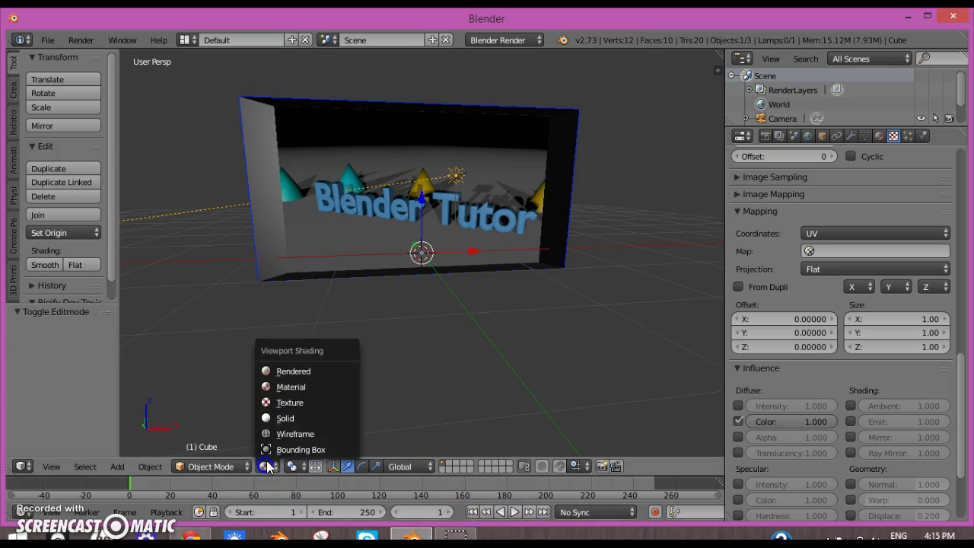
- Switch the viewport to Rendered shading and reset to frame 1
{"action": "left_click", "coordinate": [300, 372]}
{"action": "key", "text": "shift+Left"}
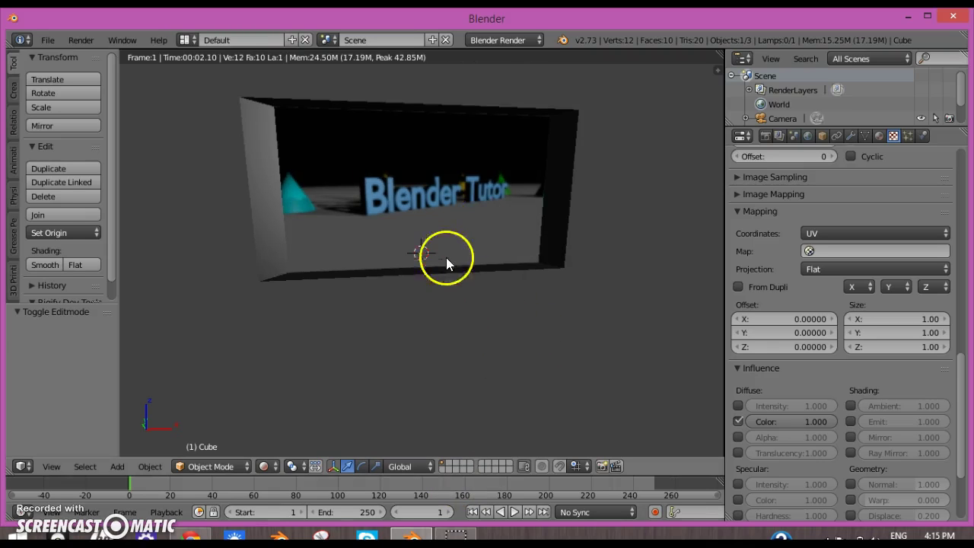
{"action": "scroll", "coordinate": [416, 267], "scroll_direction": "up", "scroll_amount": 3}
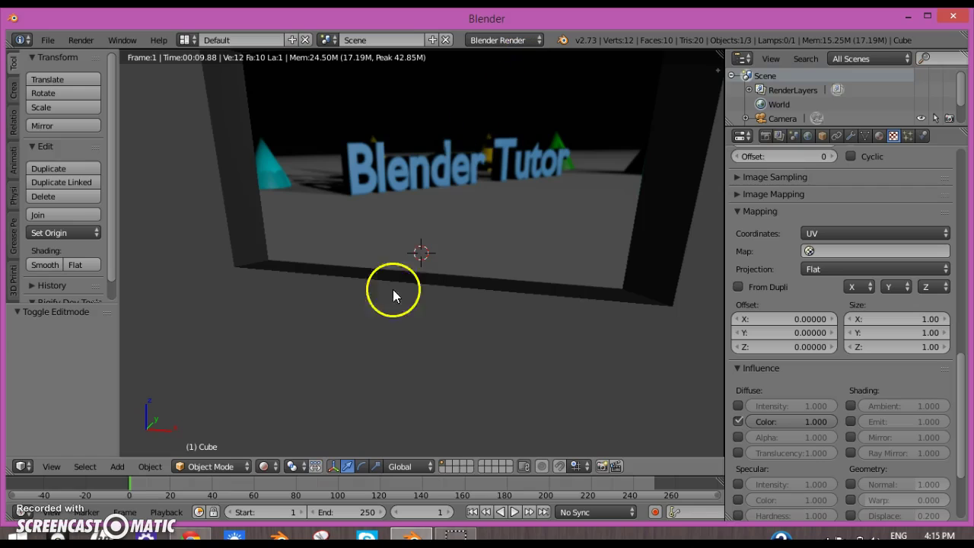
- Turn the rendered view slightly around the panel and jump the timeline to frame 17
{"action": "left_click", "coordinate": [264, 468]}
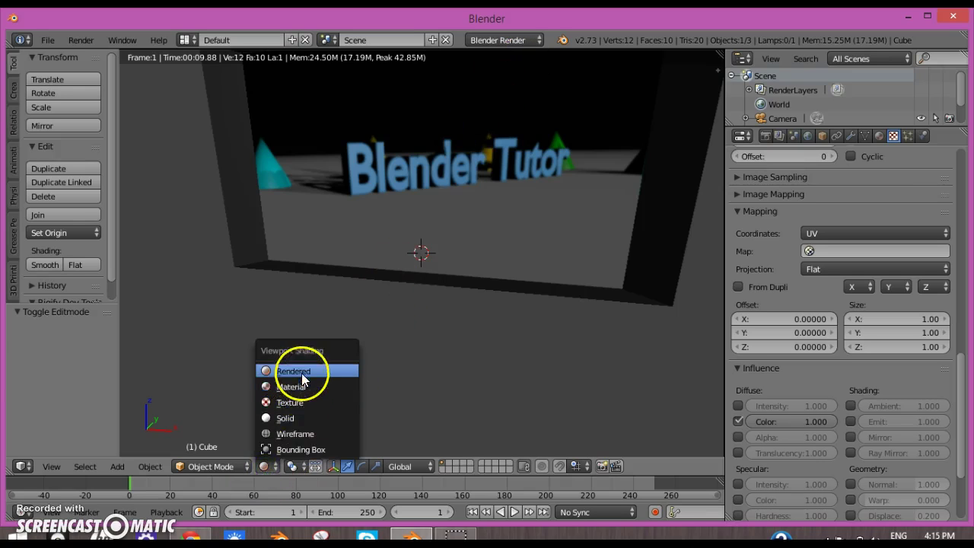
{"action": "left_click", "coordinate": [277, 468]}
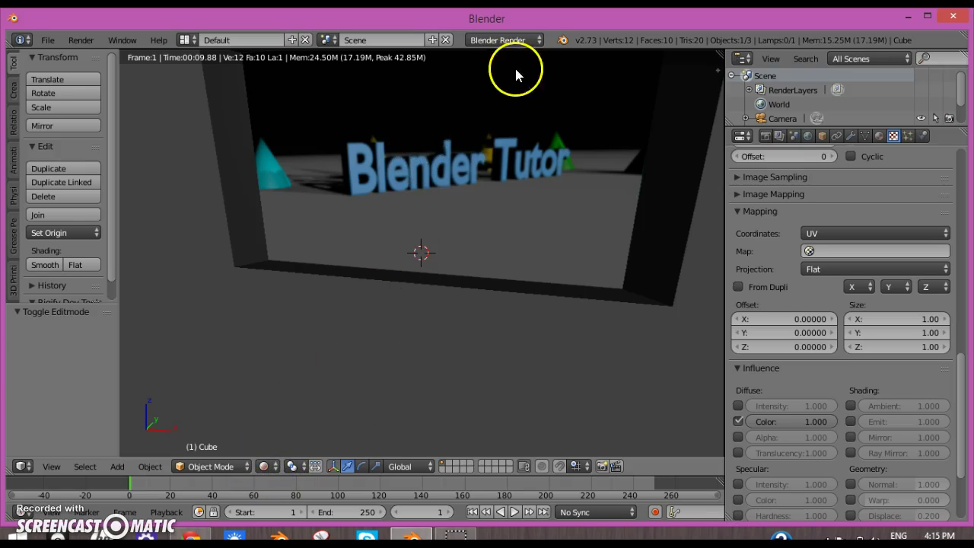
{"action": "middle_click_drag", "start_coordinate": [496, 250], "coordinate": [503, 200]}
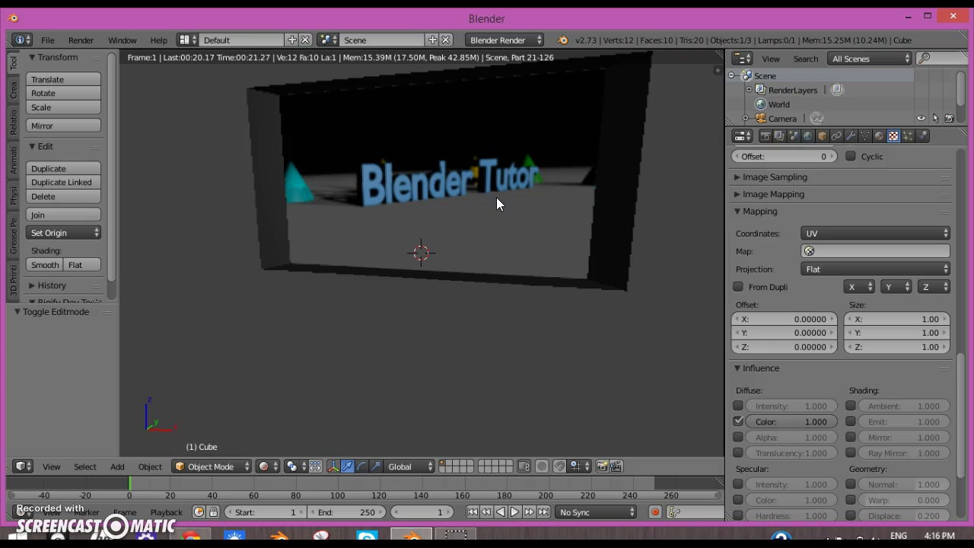
{"action": "middle_click", "coordinate": [485, 226]}
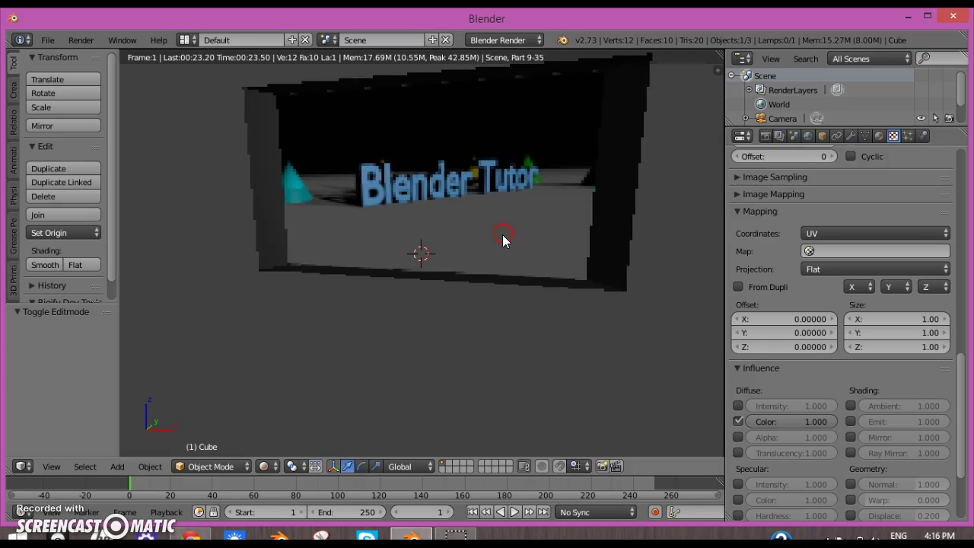
{"action": "left_click", "coordinate": [163, 482]}
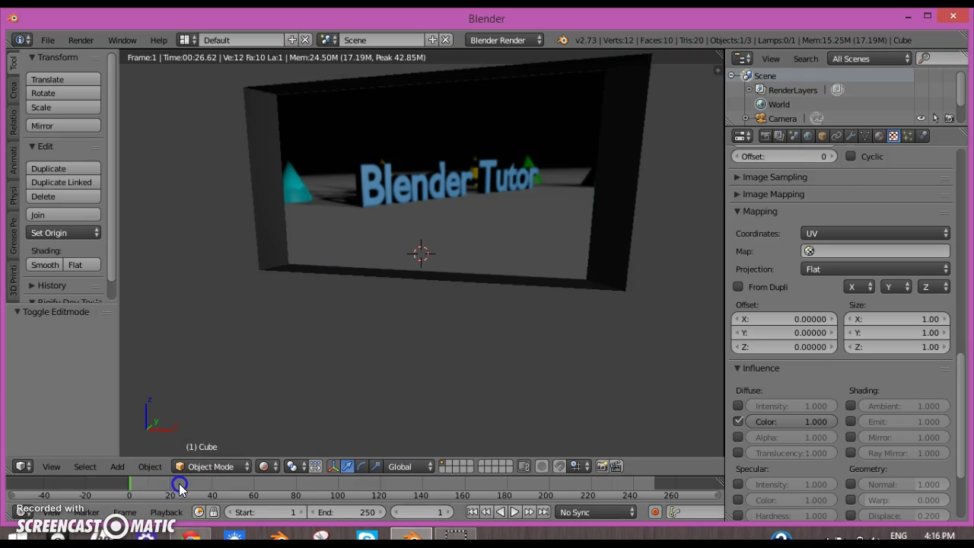
- Scrub the timeline through frames 31, 42, 246 and 219, then step the current frame to 69
{"action": "left_click", "coordinate": [193, 483]}
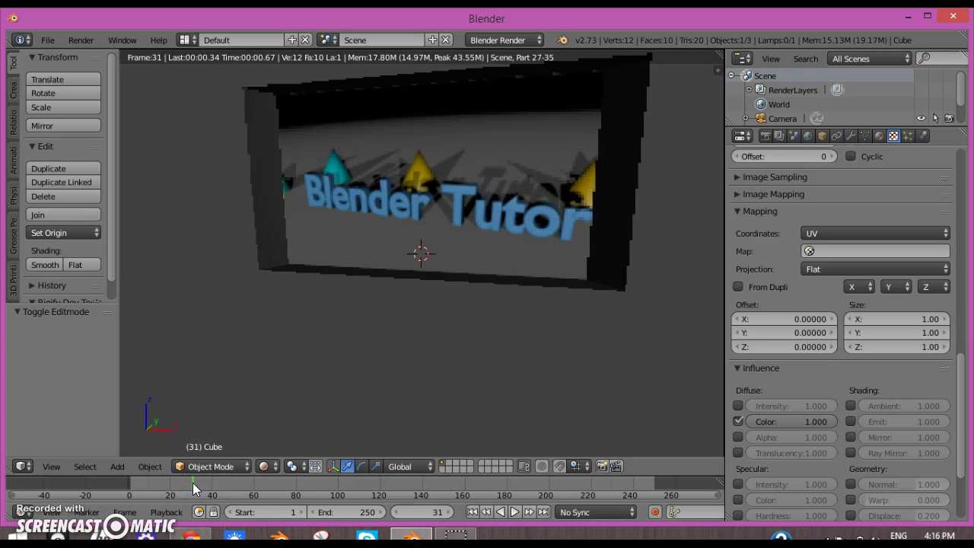
{"action": "left_click", "coordinate": [228, 482]}
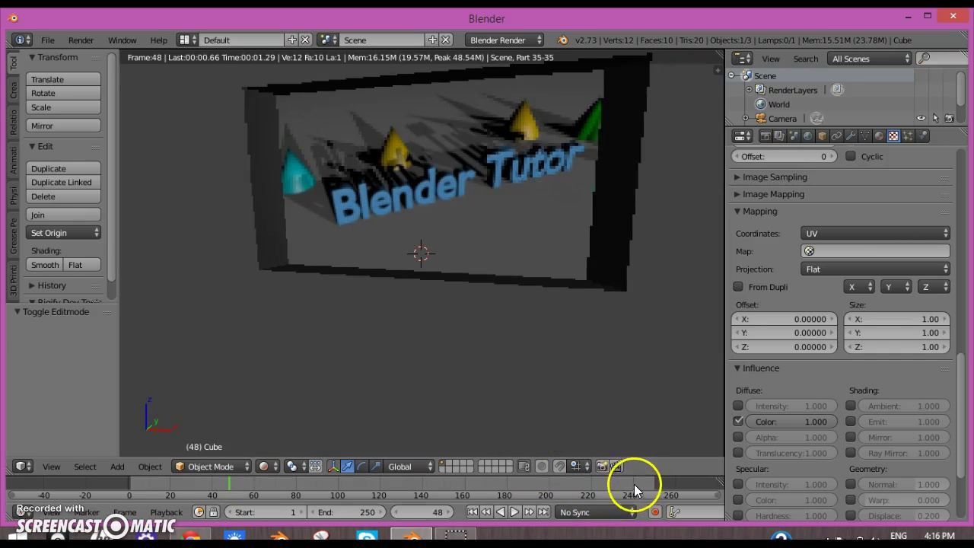
{"action": "left_click", "coordinate": [642, 483]}
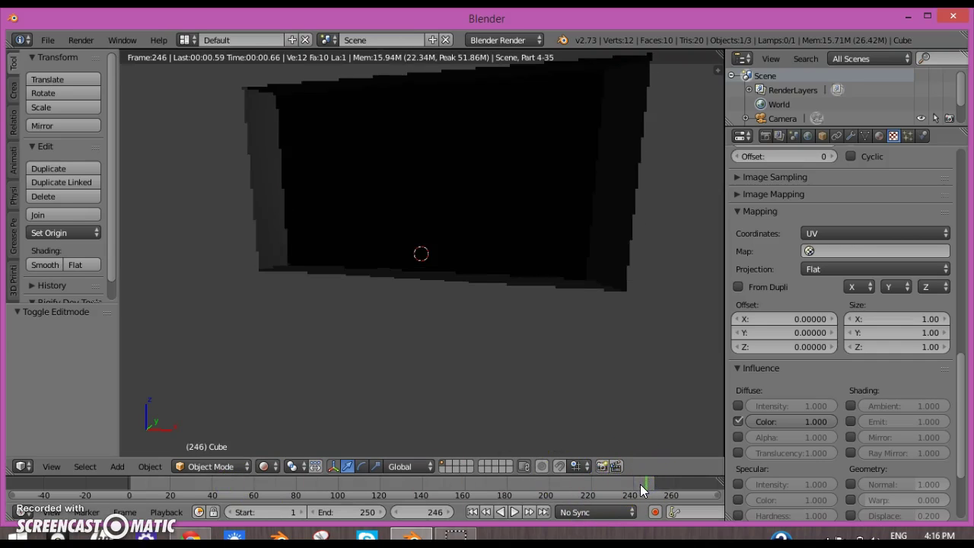
{"action": "left_click_drag", "start_coordinate": [627, 485], "coordinate": [256, 491]}
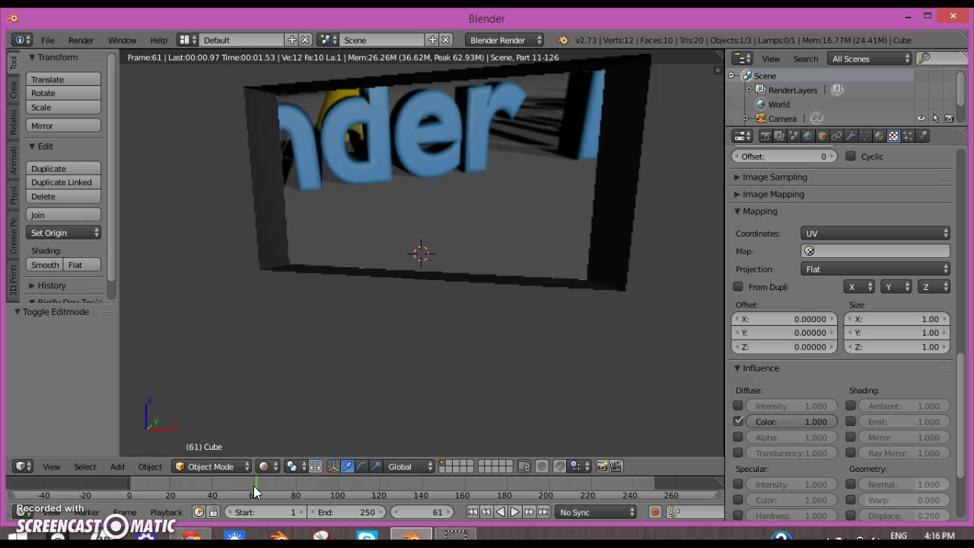
{"action": "left_click_drag", "start_coordinate": [406, 506], "coordinate": [449, 514]}
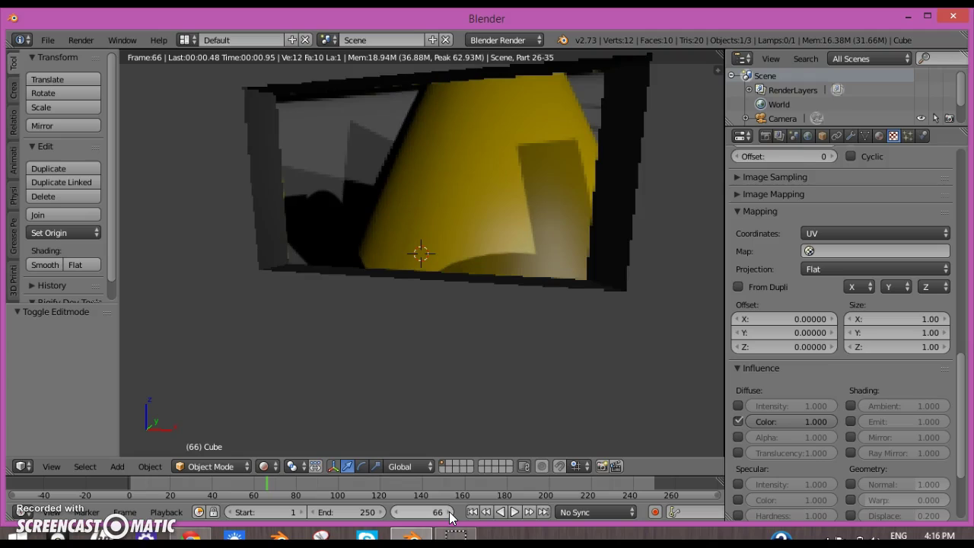
{"action": "left_click_drag", "start_coordinate": [449, 516], "coordinate": [449, 515]}
{"action": "left_click", "coordinate": [449, 516]}
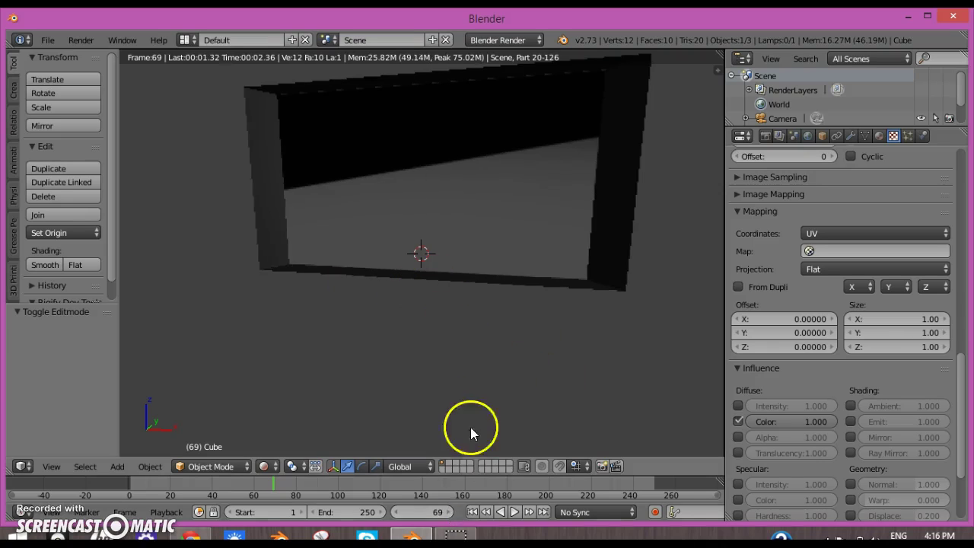
- Set the animation end frame to 69, try the Cycles engine, then return to Blender Render
{"action": "left_click", "coordinate": [351, 515]}
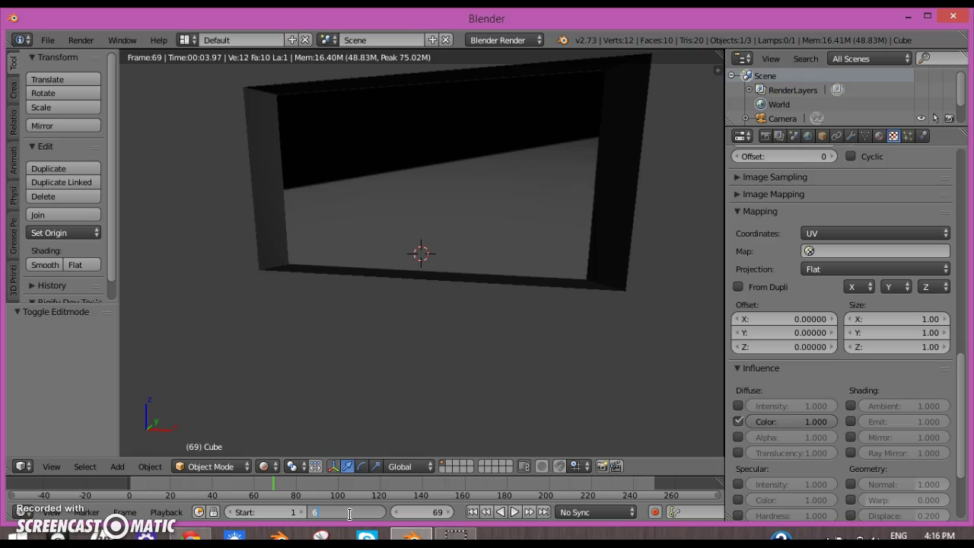
{"action": "key", "text": "Return"}
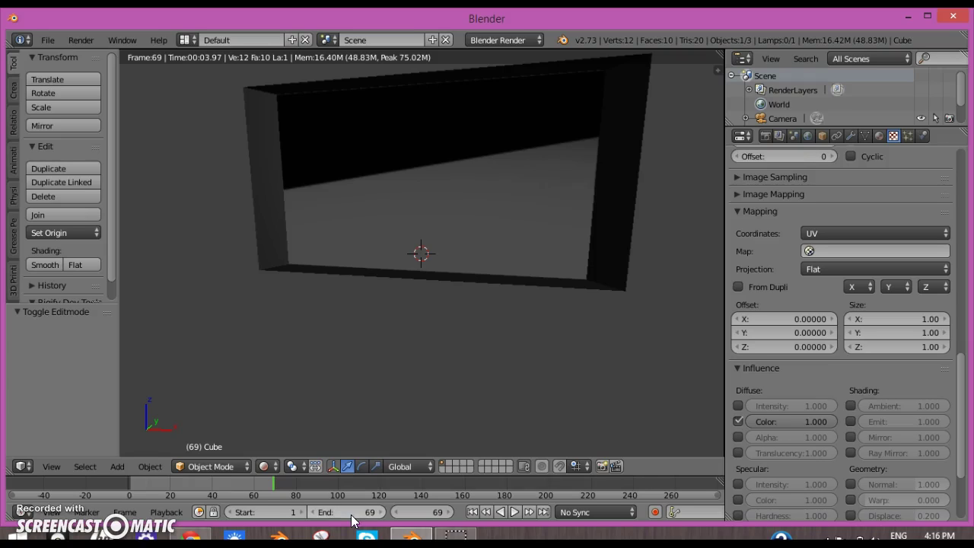
{"action": "left_click", "coordinate": [764, 136]}
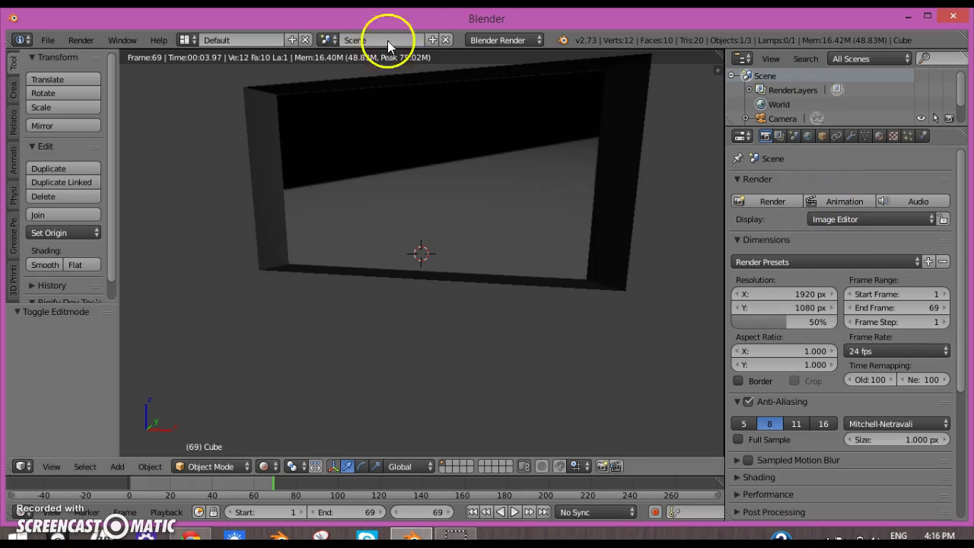
{"action": "left_click", "coordinate": [488, 39]}
{"action": "left_click", "coordinate": [519, 90]}
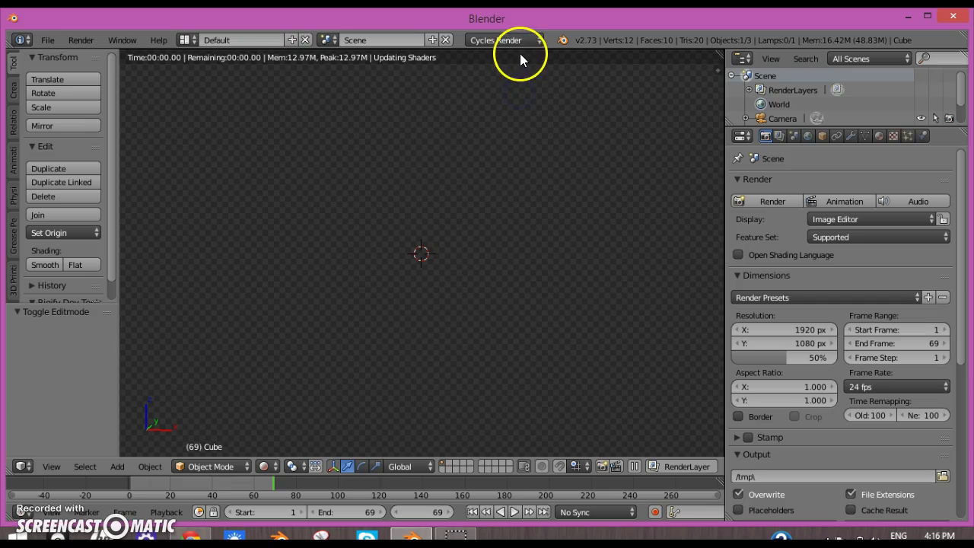
{"action": "left_click", "coordinate": [519, 40]}
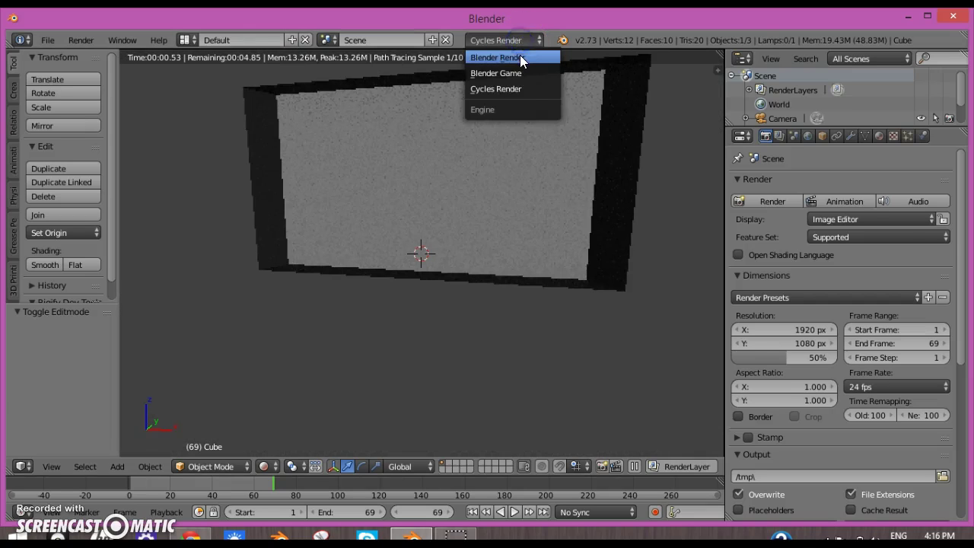
{"action": "left_click", "coordinate": [510, 59]}
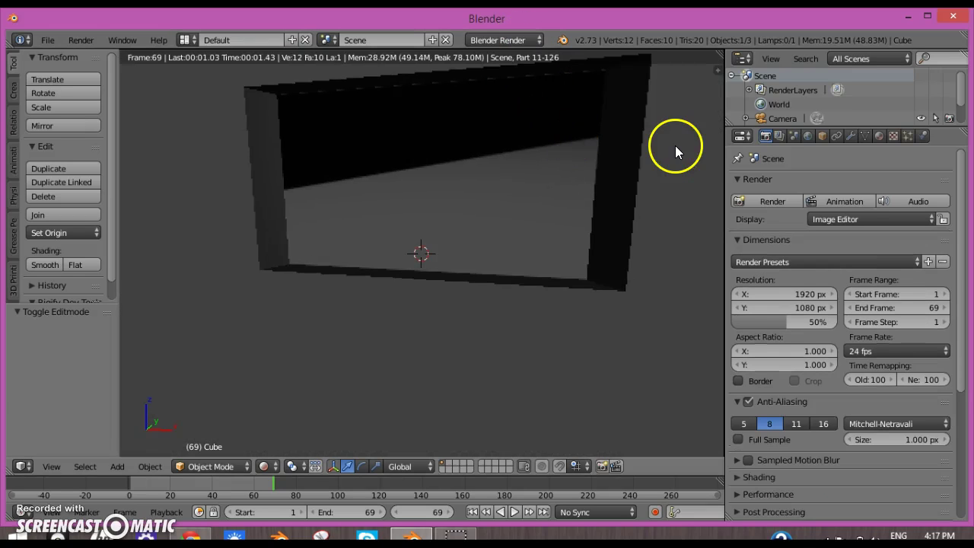
{"action": "left_click", "coordinate": [866, 238]}
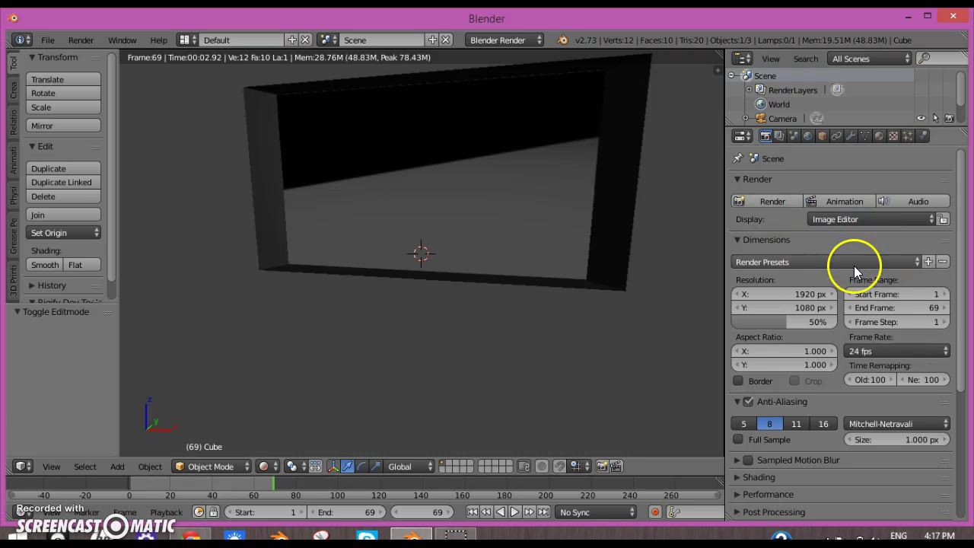
- Scroll Render properties down to Output and check the file format, leaving it as PNG
{"action": "scroll", "coordinate": [850, 268], "scroll_direction": "down", "scroll_amount": 2}
{"action": "scroll", "coordinate": [851, 157], "scroll_direction": "up", "scroll_amount": 2}
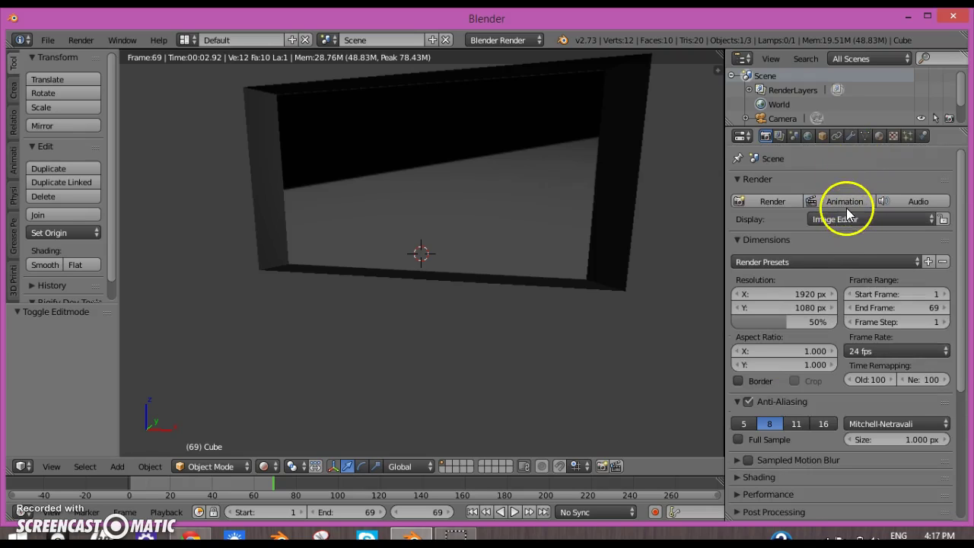
{"action": "scroll", "coordinate": [846, 209], "scroll_direction": "down", "scroll_amount": 5}
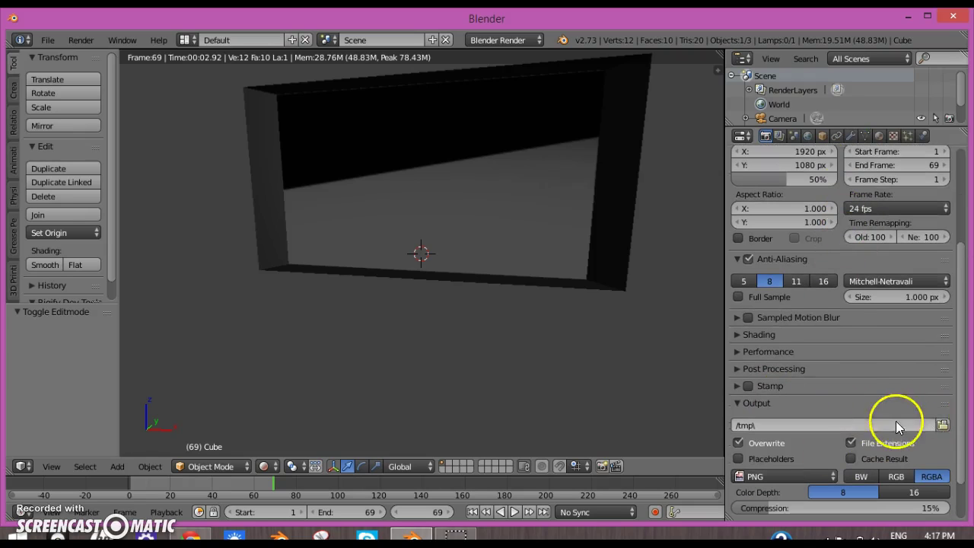
{"action": "left_click", "coordinate": [771, 475]}
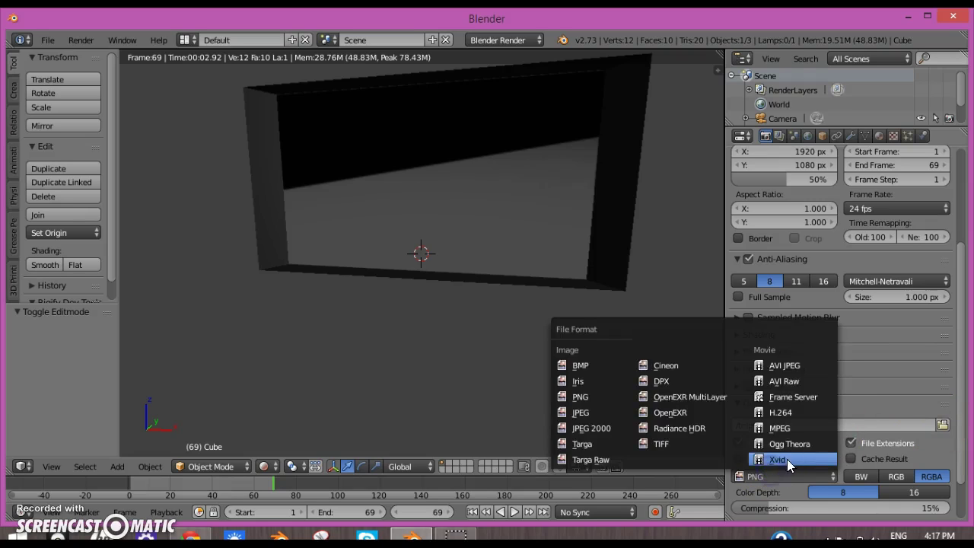
{"action": "left_click", "coordinate": [790, 474]}
{"action": "scroll", "coordinate": [950, 387], "scroll_direction": "down", "scroll_amount": 2}
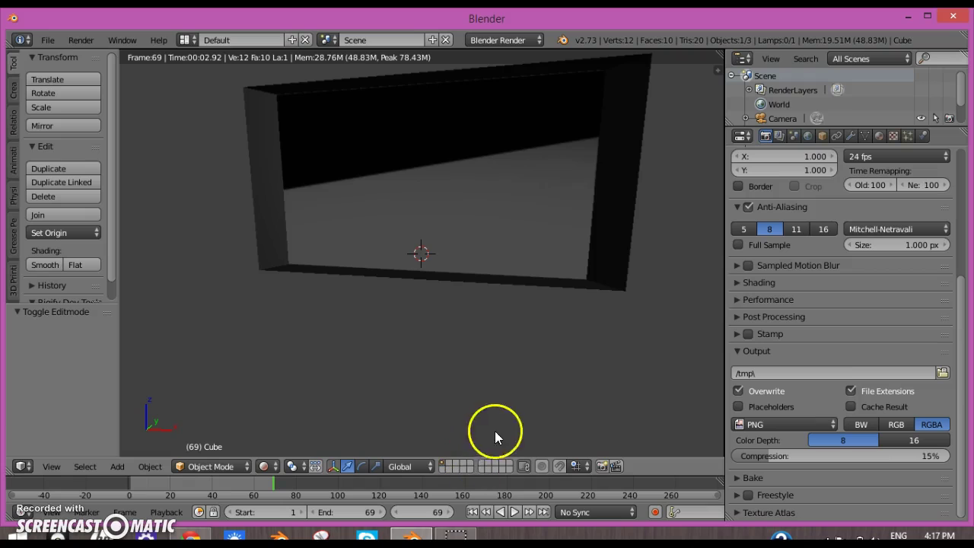
- Orbit and zoom around the rendered TV panel to inspect its frame from several angles
{"action": "mouse_move", "coordinate": [510, 401]}
{"action": "middle_mouse_down"}
{"action": "mouse_move", "coordinate": [337, 387]}
{"action": "mouse_move", "coordinate": [470, 391]}
{"action": "mouse_move", "coordinate": [500, 404]}
{"action": "middle_mouse_up"}
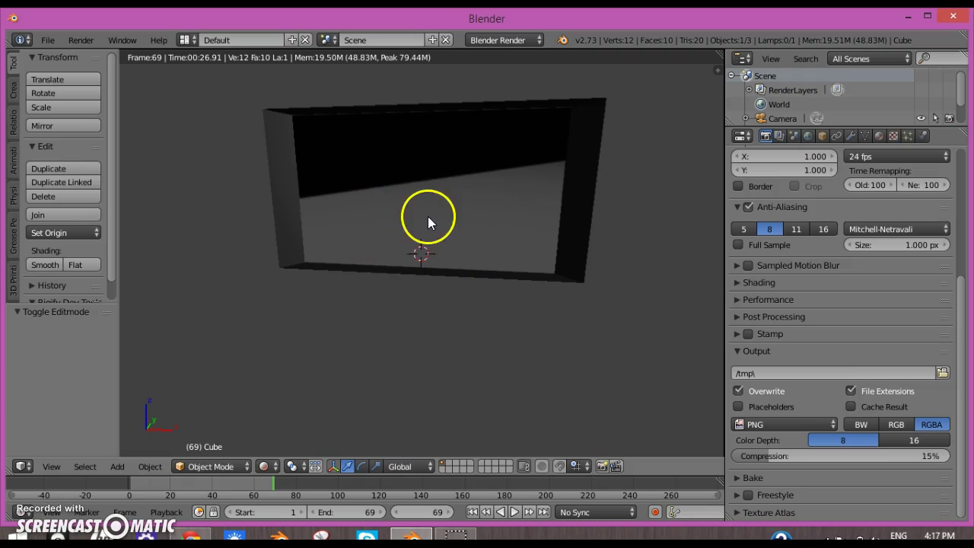
{"action": "mouse_move", "coordinate": [449, 241]}
{"action": "middle_mouse_down"}
{"action": "mouse_move", "coordinate": [413, 267]}
{"action": "mouse_move", "coordinate": [419, 315]}
{"action": "mouse_move", "coordinate": [437, 254]}
{"action": "middle_mouse_up"}
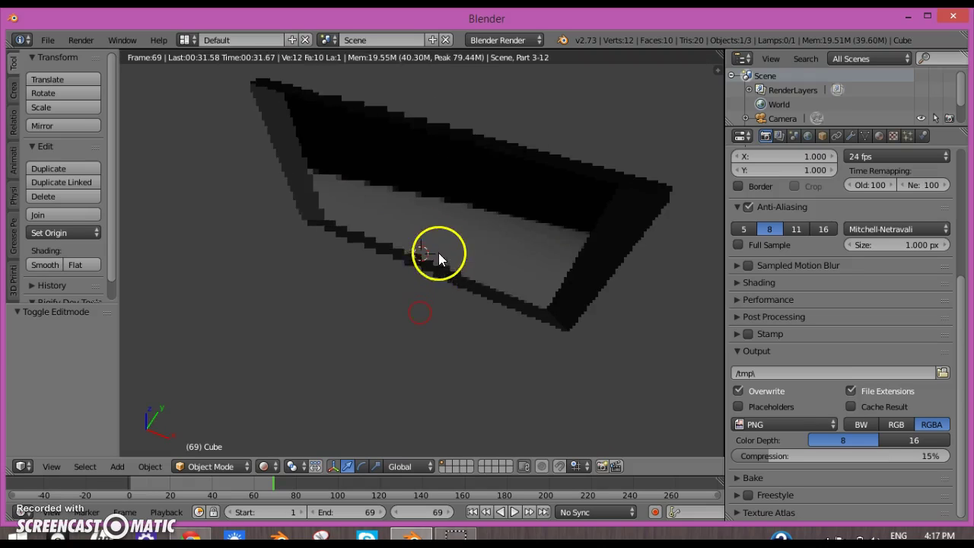
{"action": "middle_click_drag", "start_coordinate": [543, 277], "coordinate": [466, 318]}
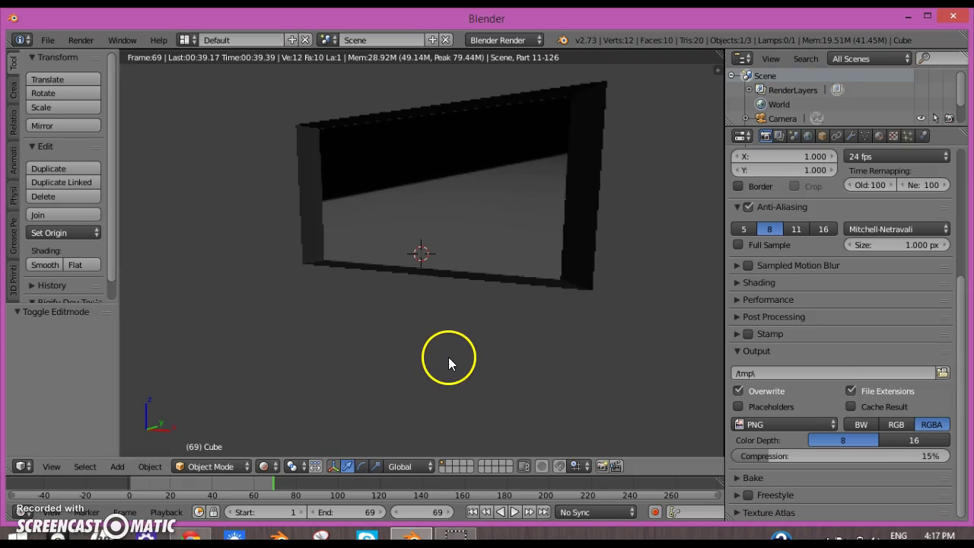